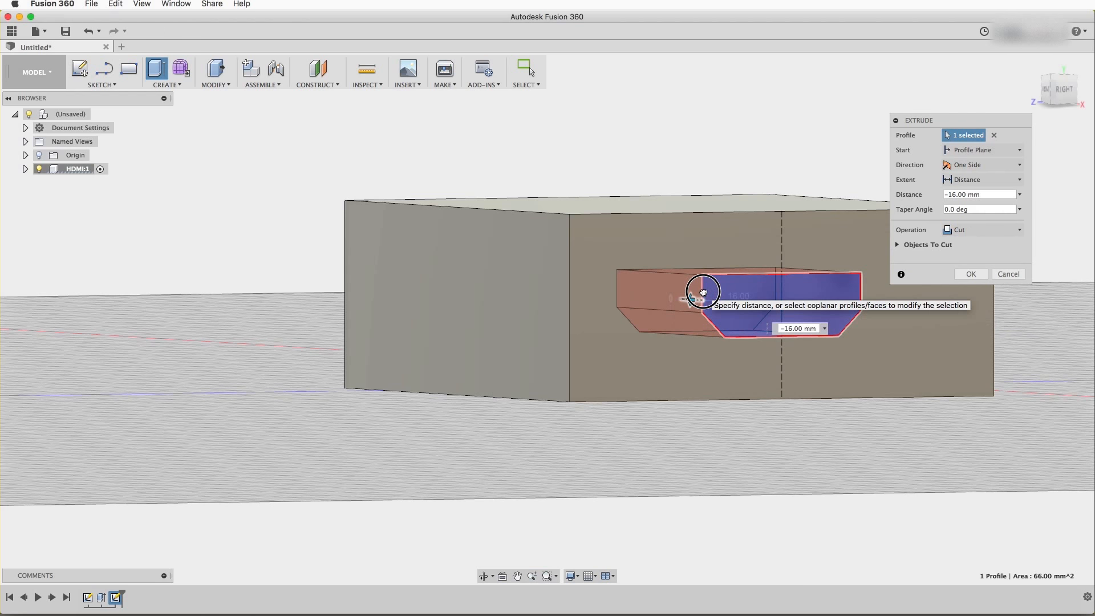
Cut the HDMI port profile 15 mm deep into the end of the block.
left_click_drag(705, 293, 696, 300)
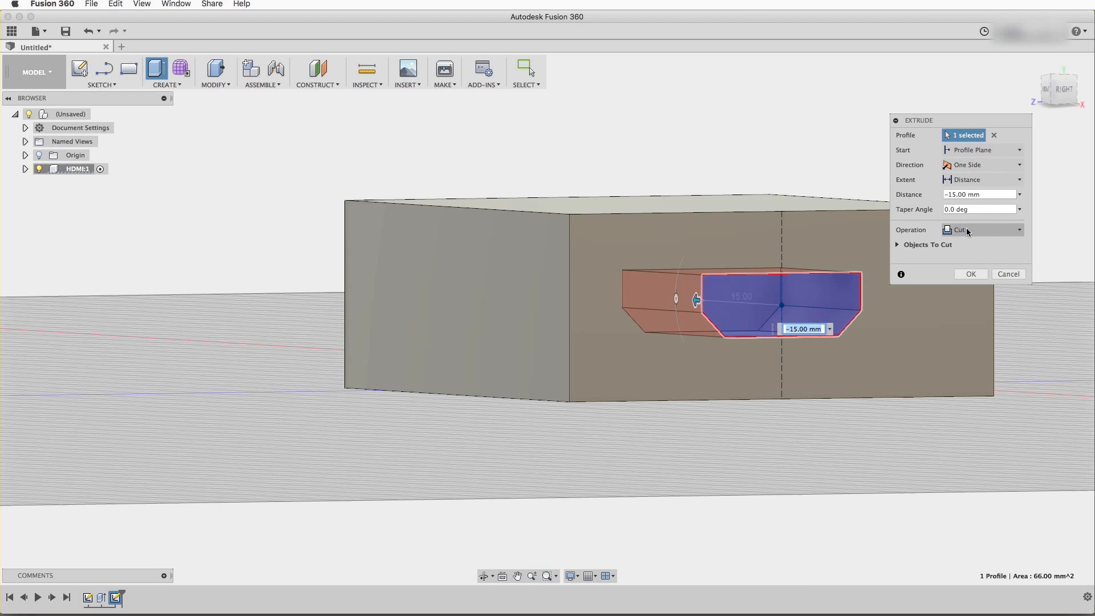
left_click(972, 274)
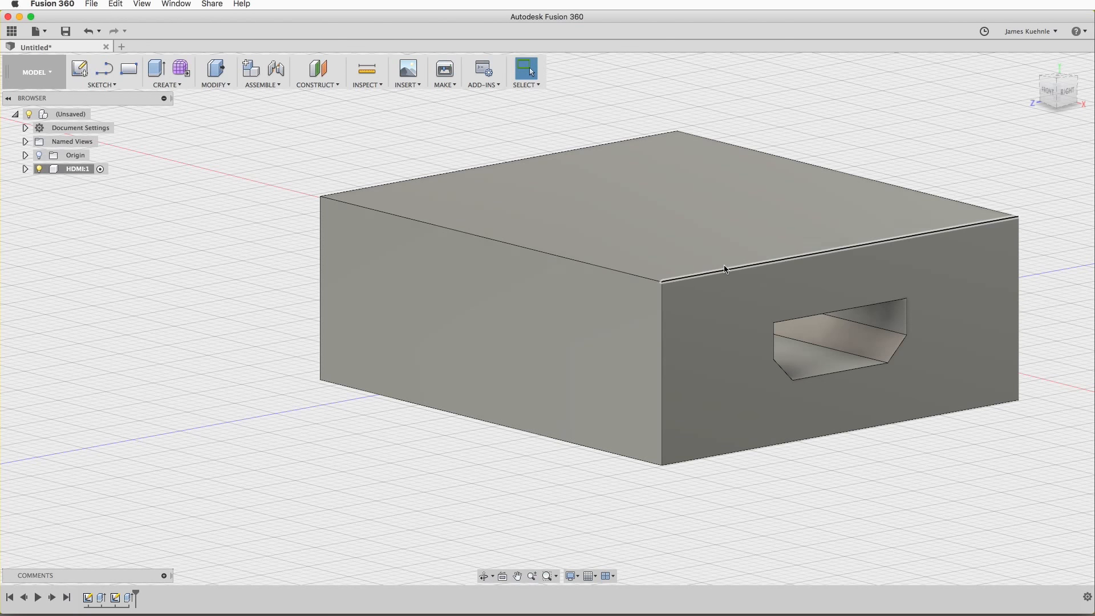
Fillet the block's four long edges with a constant 5 mm radius.
left_click(230, 85)
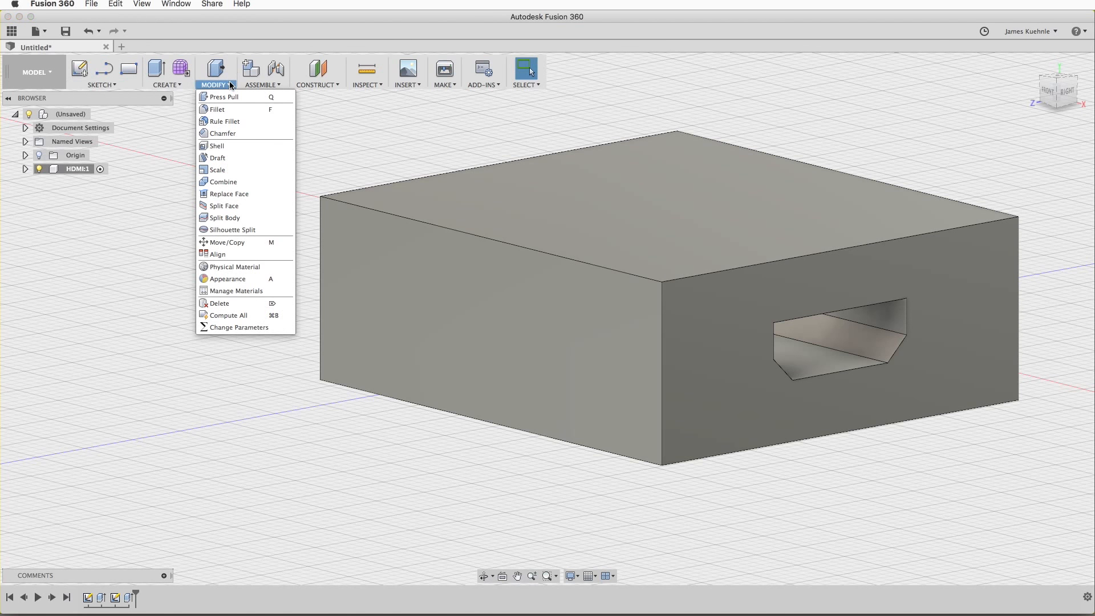
left_click(228, 110)
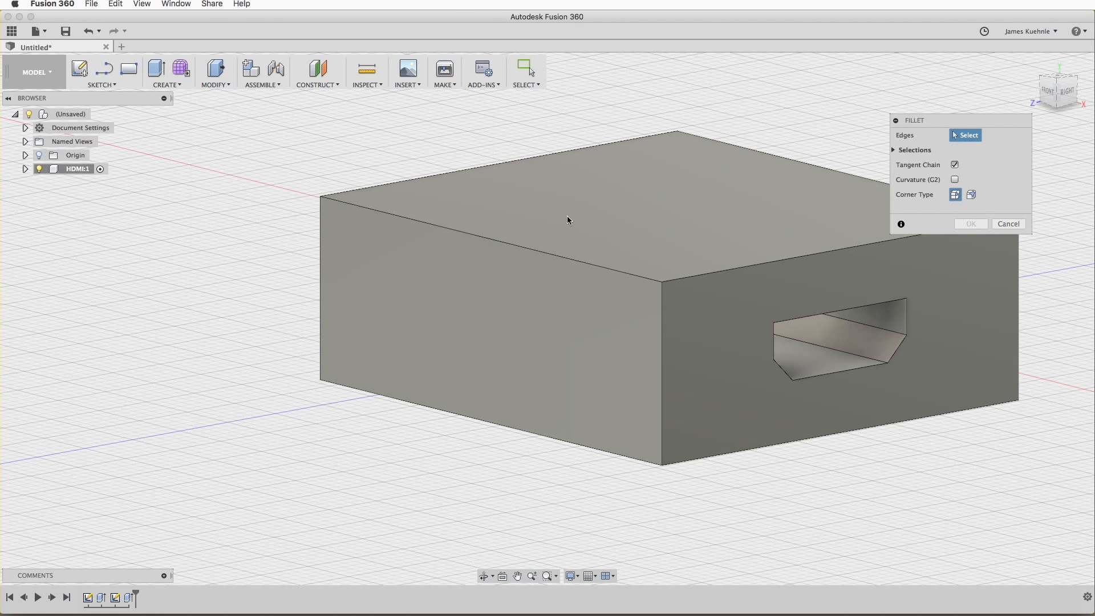
left_click(574, 260)
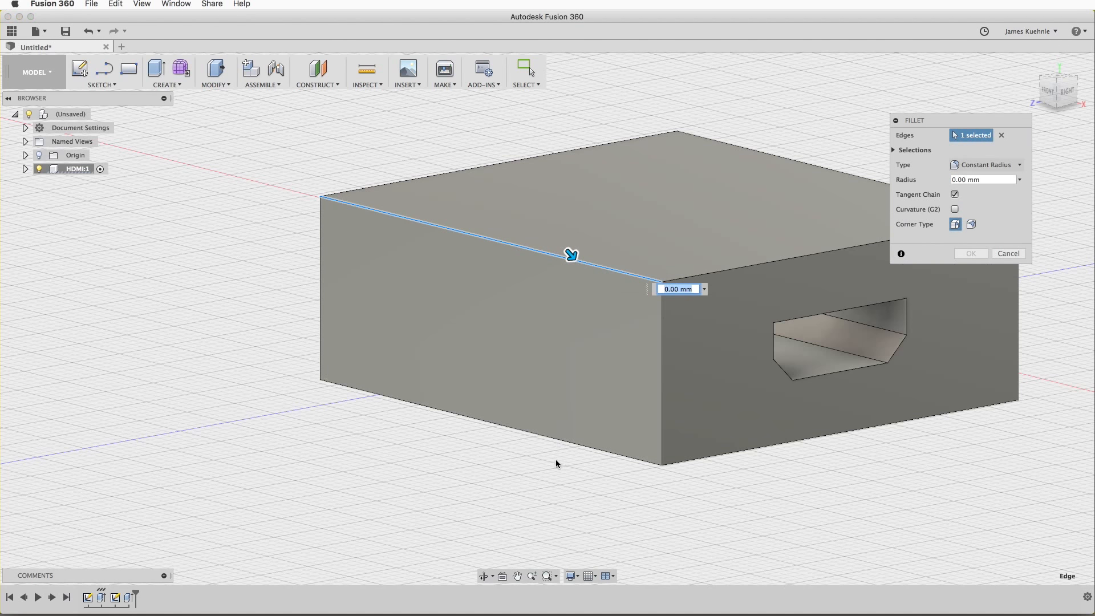
left_click(553, 436)
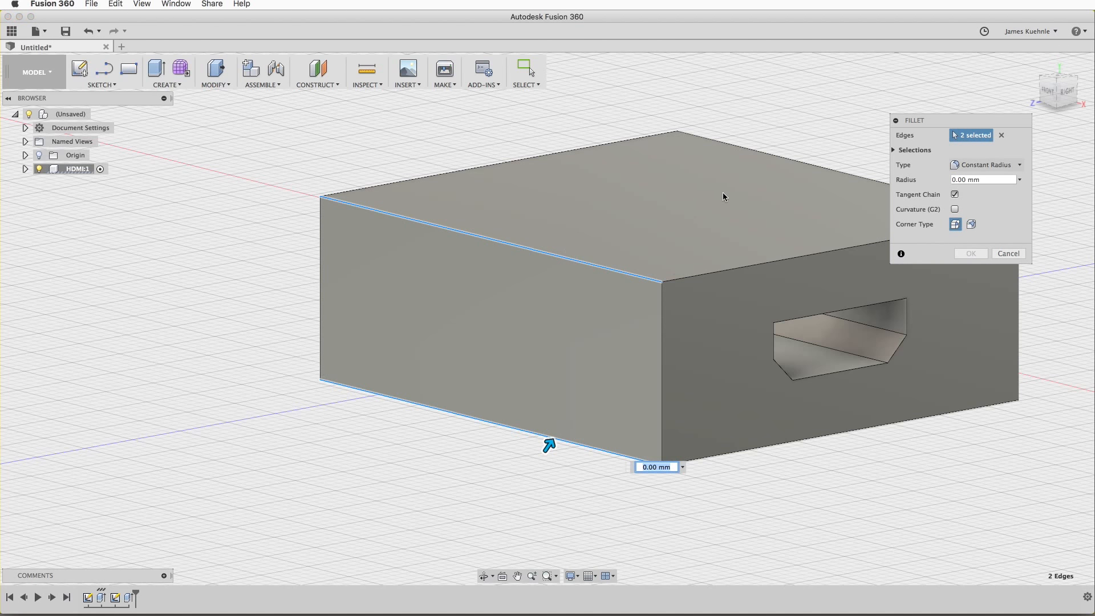
left_click(780, 155)
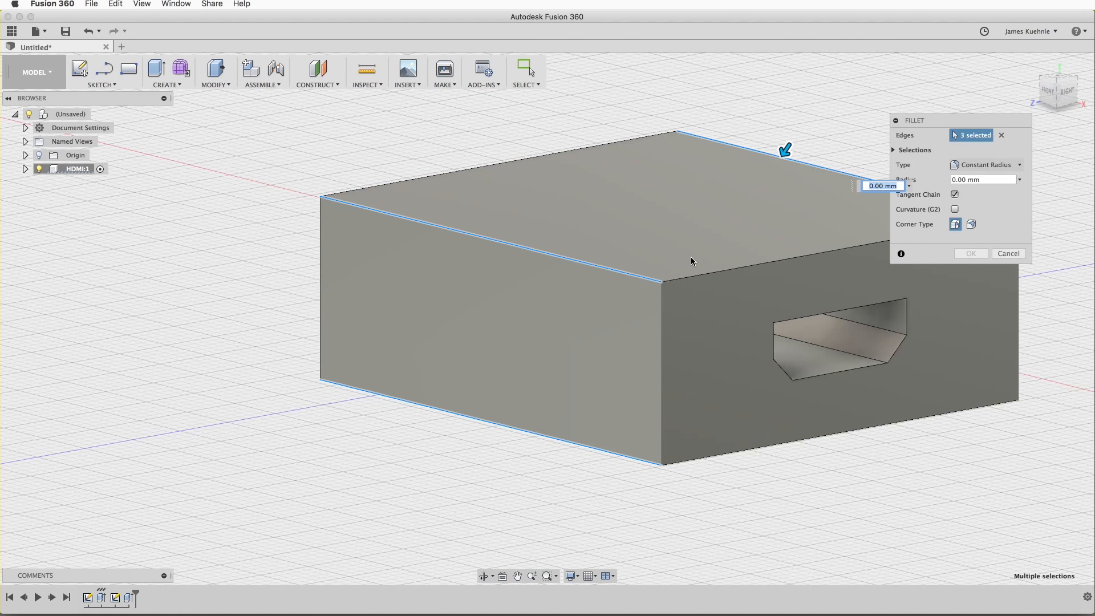
left_click(944, 387)
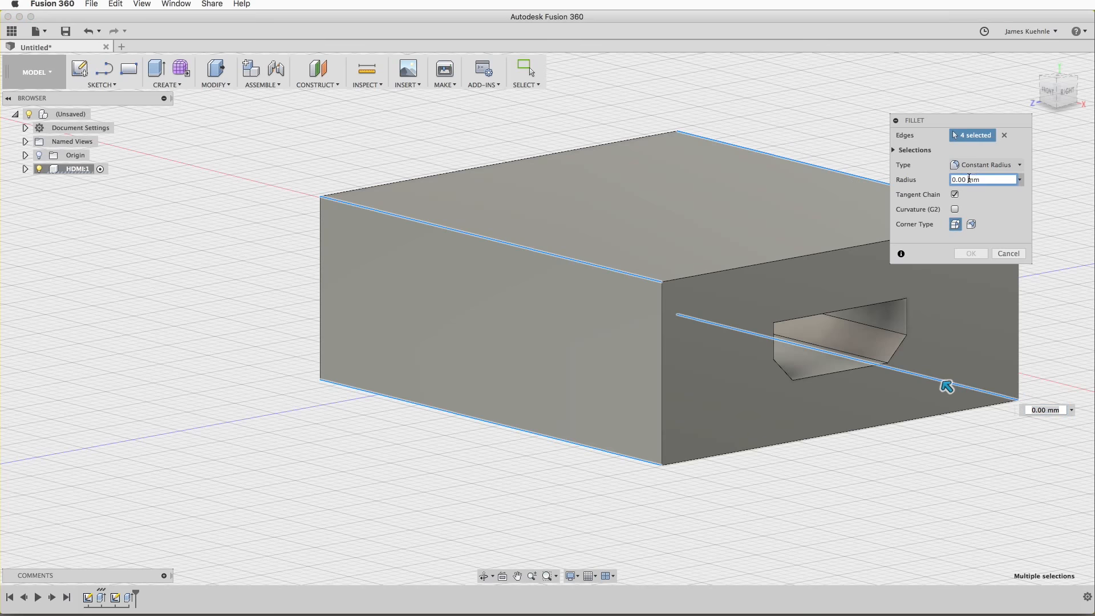
type("5")
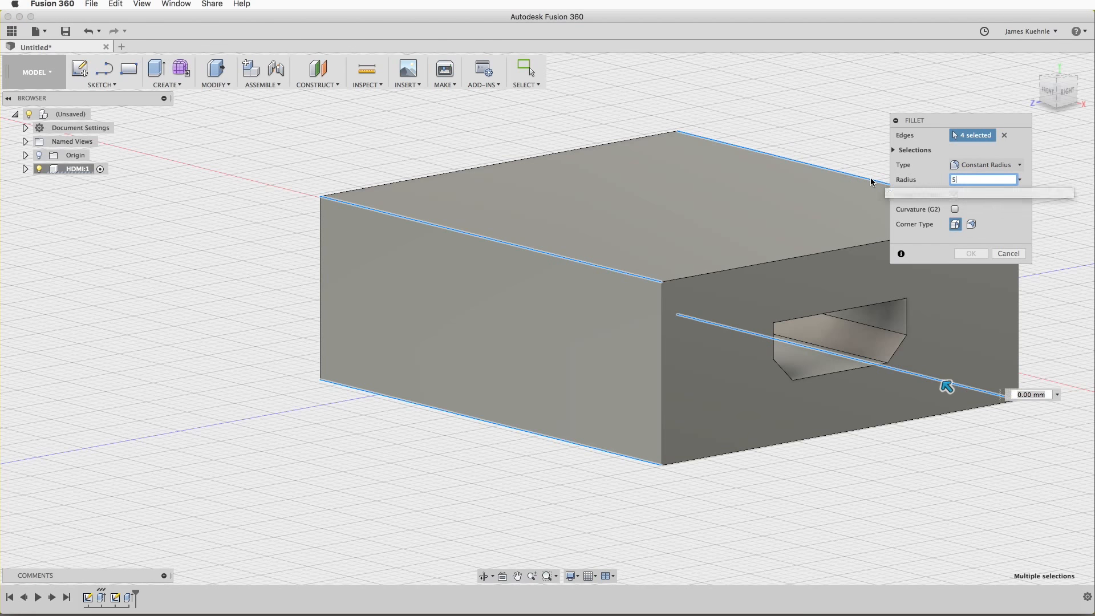
key("Return")
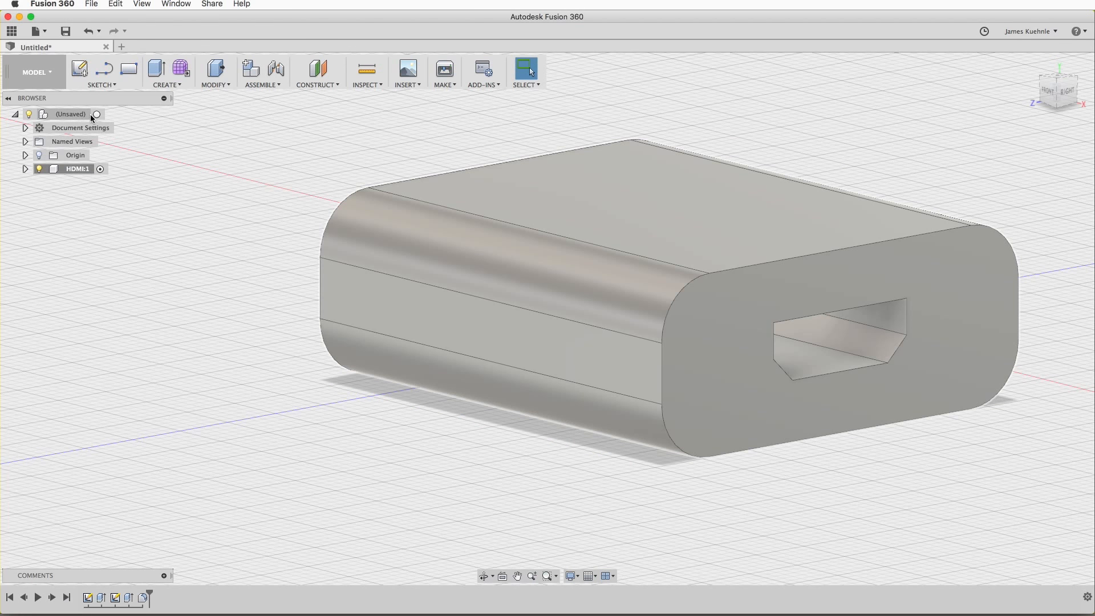
Activate the top-level component and save the design as "HDMI to USB C Adapter".
left_click(98, 115)
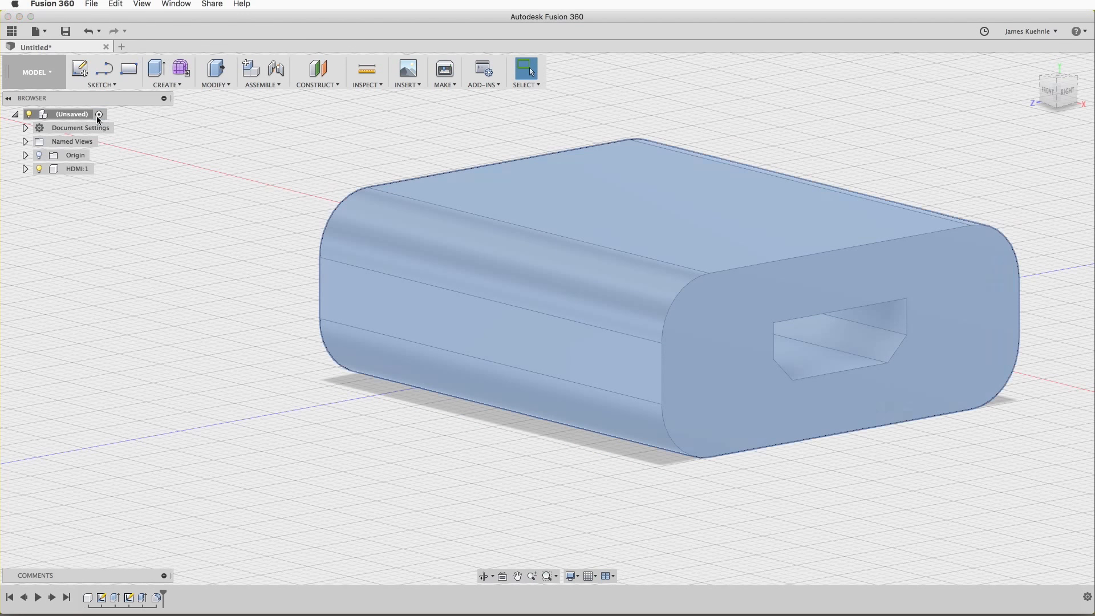
left_click(66, 30)
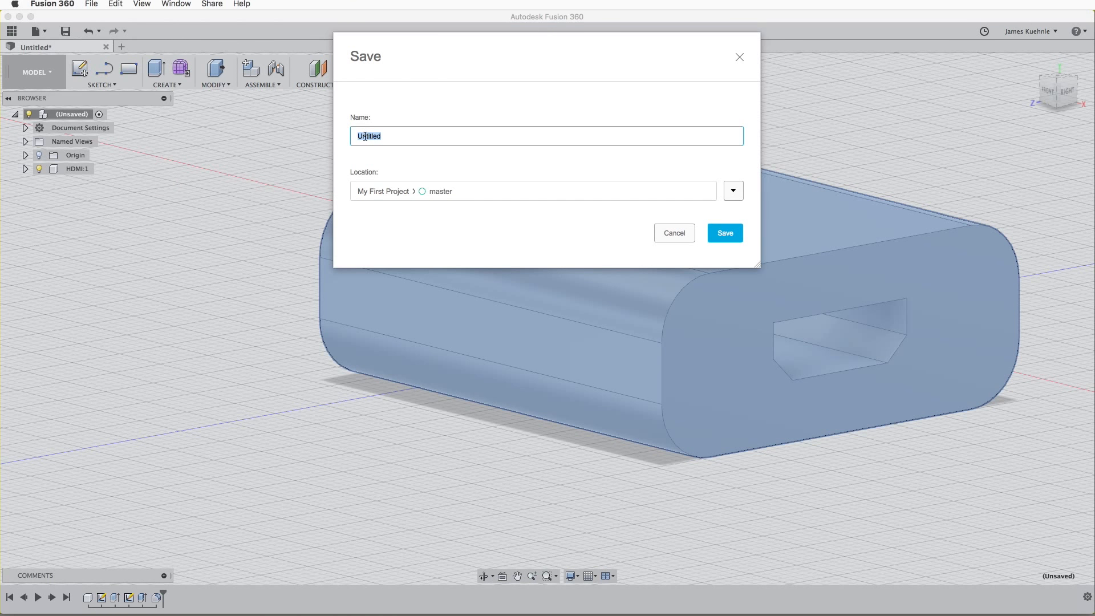
type("HDMI to USB C Adapter")
key("Return")
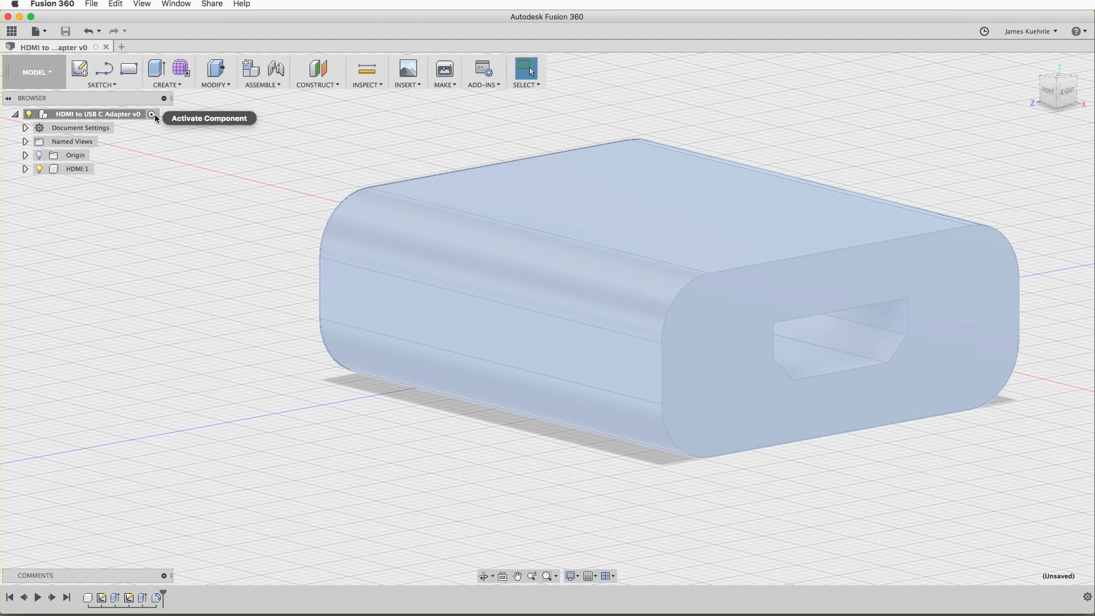
Create an empty, activated component named "Cable" in the top-level assembly.
left_click(167, 84)
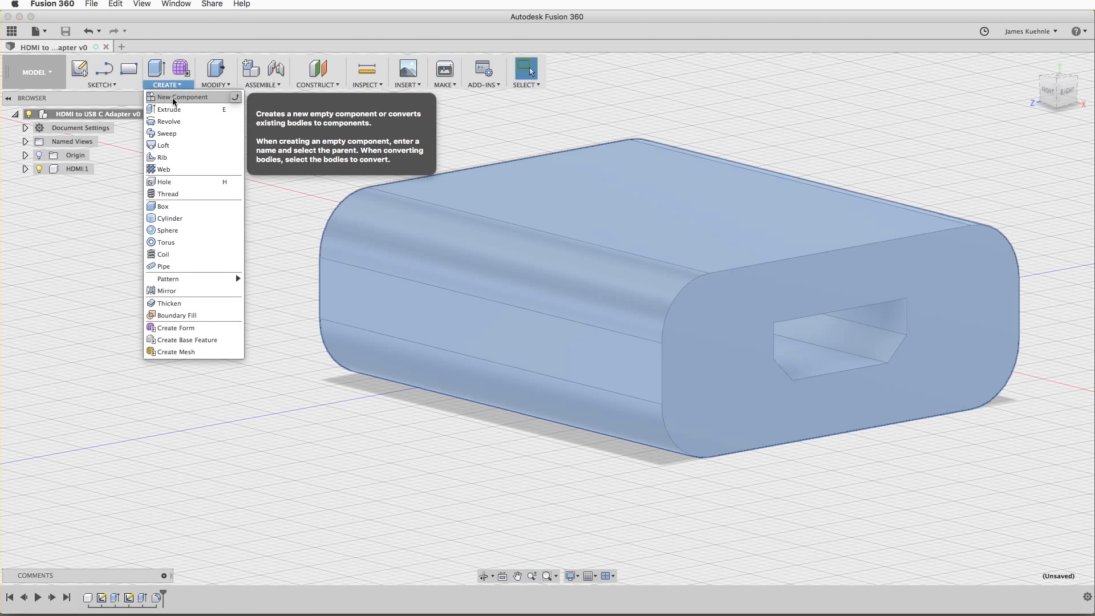
left_click(174, 98)
double_click(1021, 211)
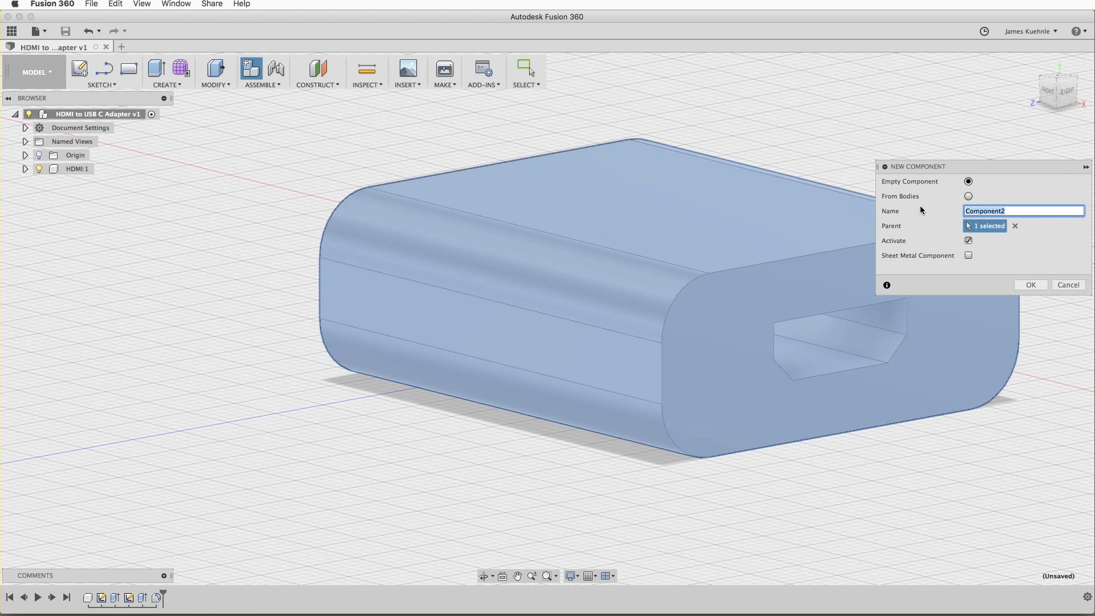
type("Cable")
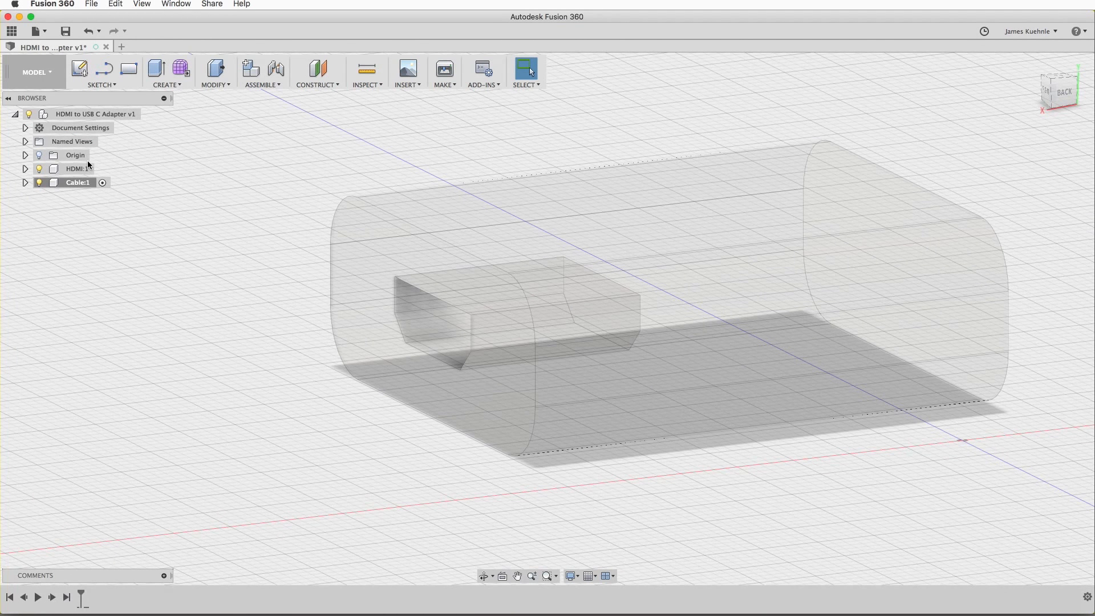
Sketch a vertical construction line between the edge midpoints on the adapter's end face opposite the HDMI port.
key("l")
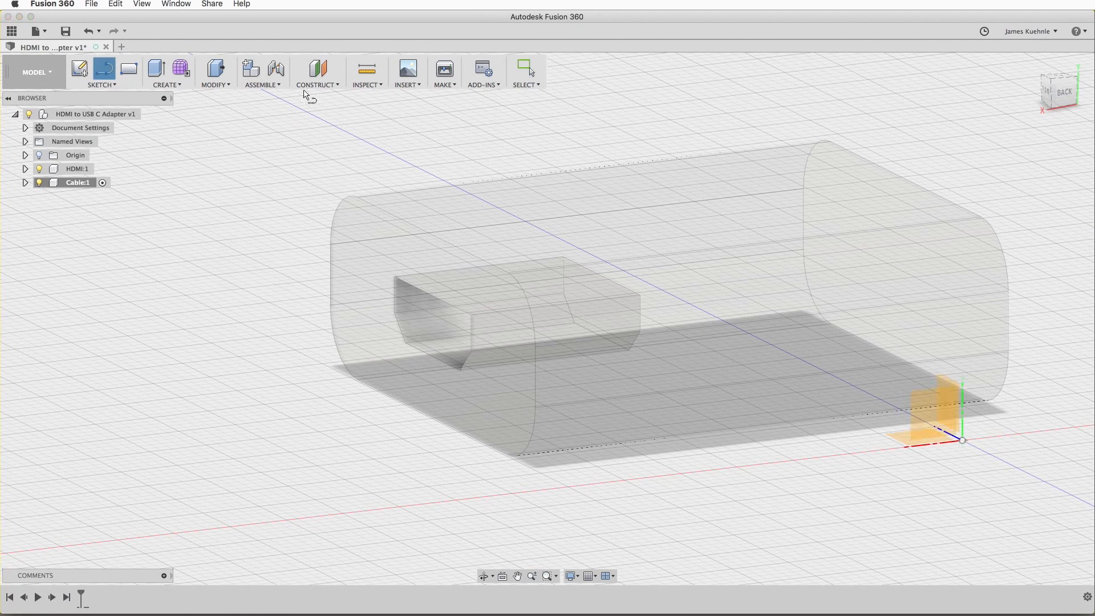
left_click(873, 294)
left_click(1028, 196)
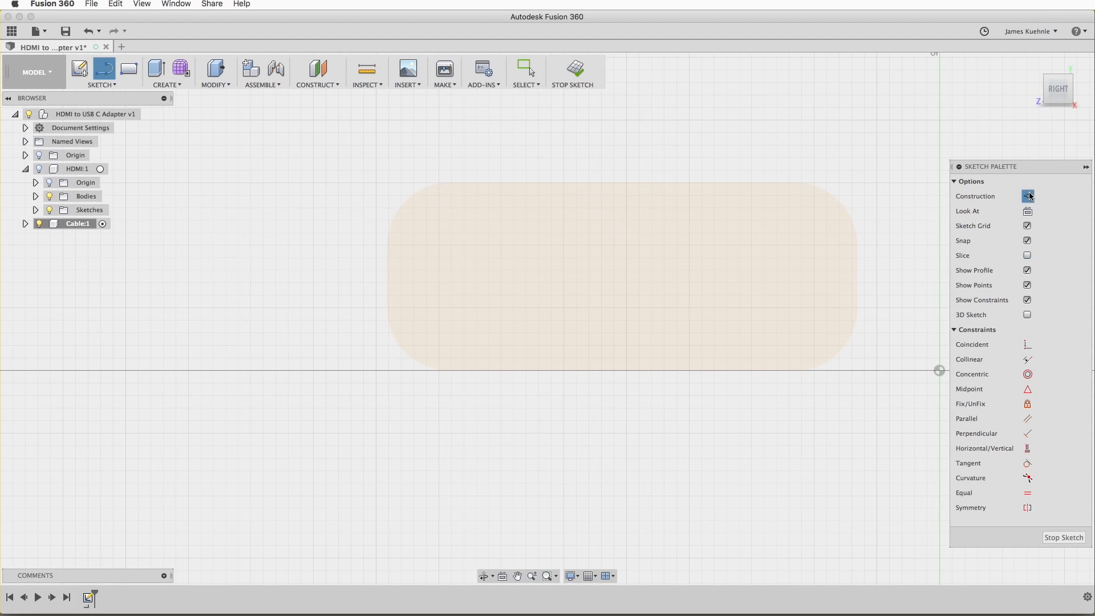
left_click(624, 183)
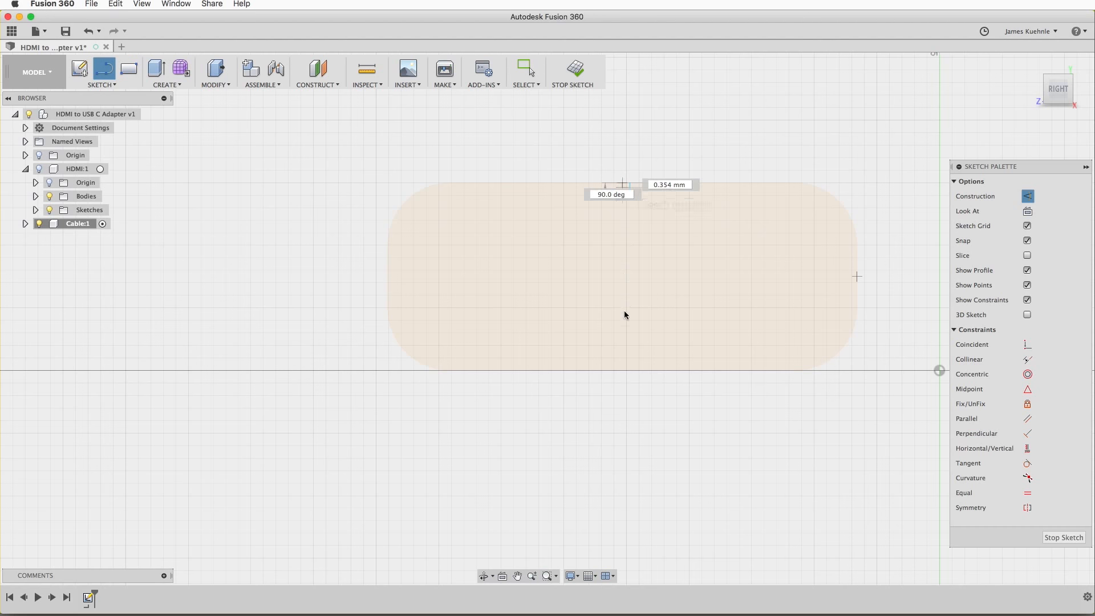
left_click(623, 359)
key("Escape")
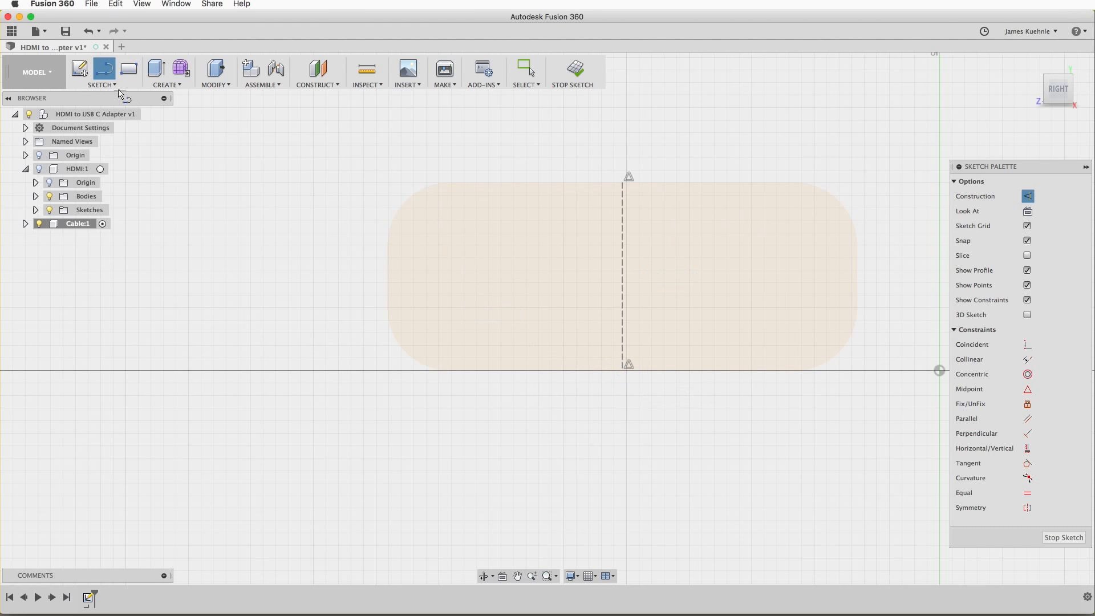
Draw a regular 6.2 mm diameter circle centred on the construction line, near the middle of the end face.
left_click(114, 84)
mouse_move(91, 134)
left_click(188, 137)
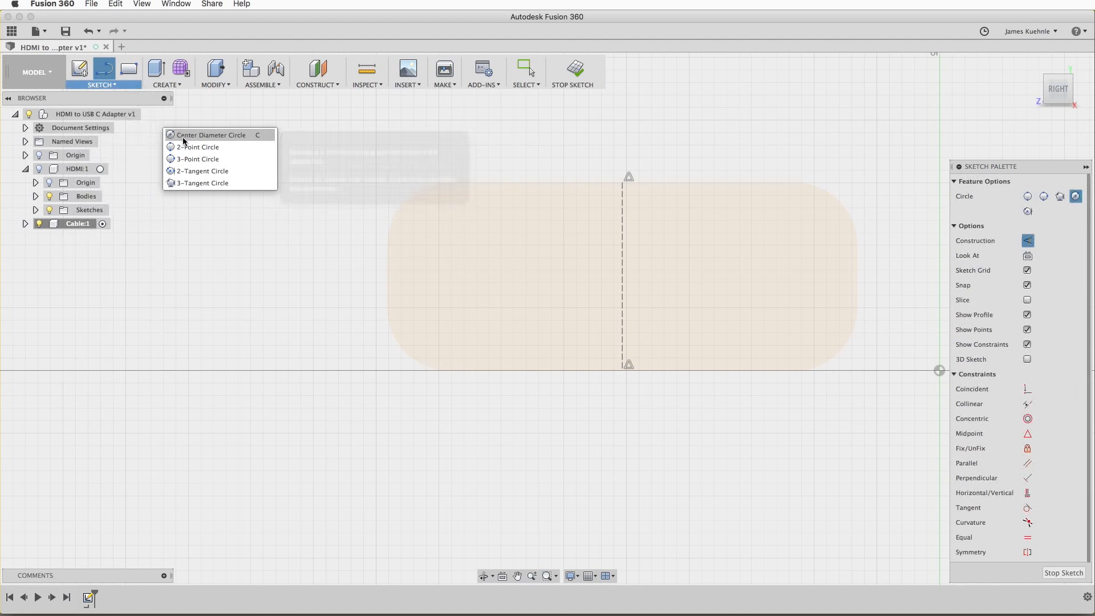
left_click(1028, 242)
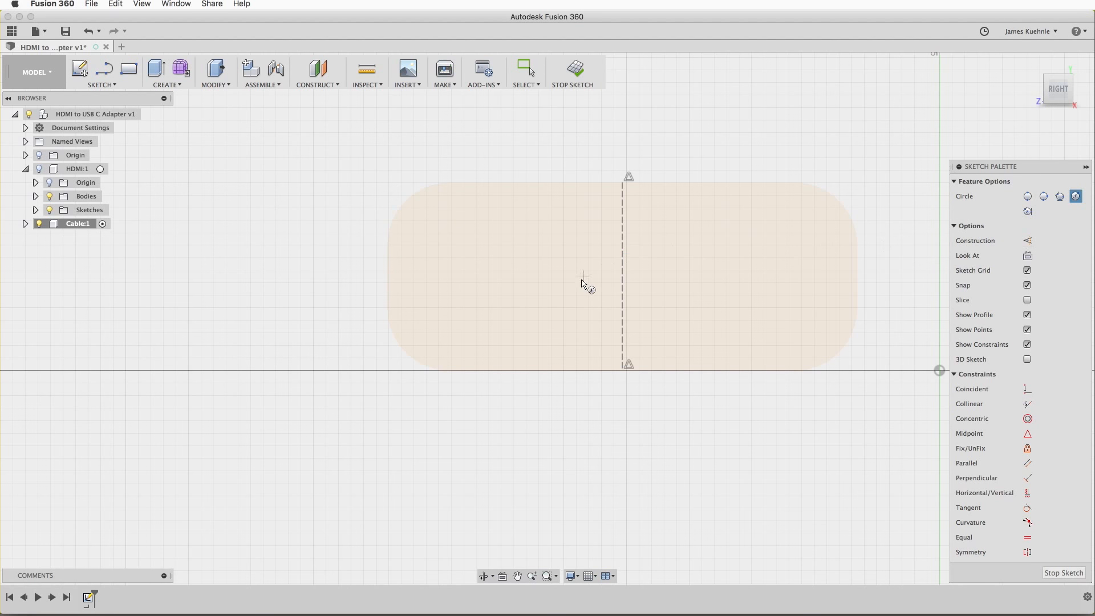
left_click(622, 272)
type("6")
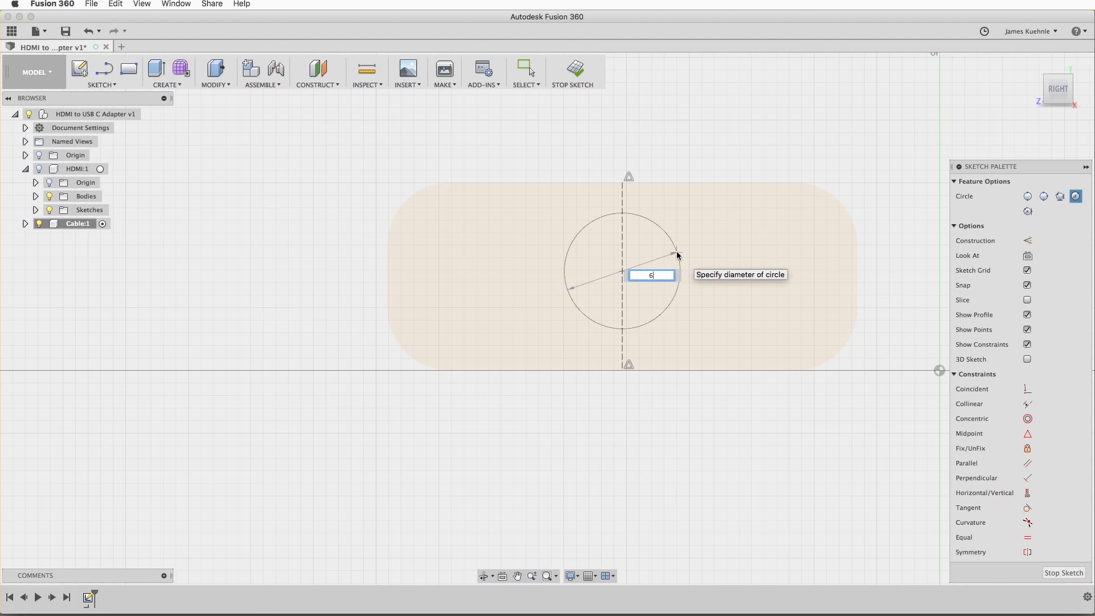
type(".2")
key("Return")
key("Escape")
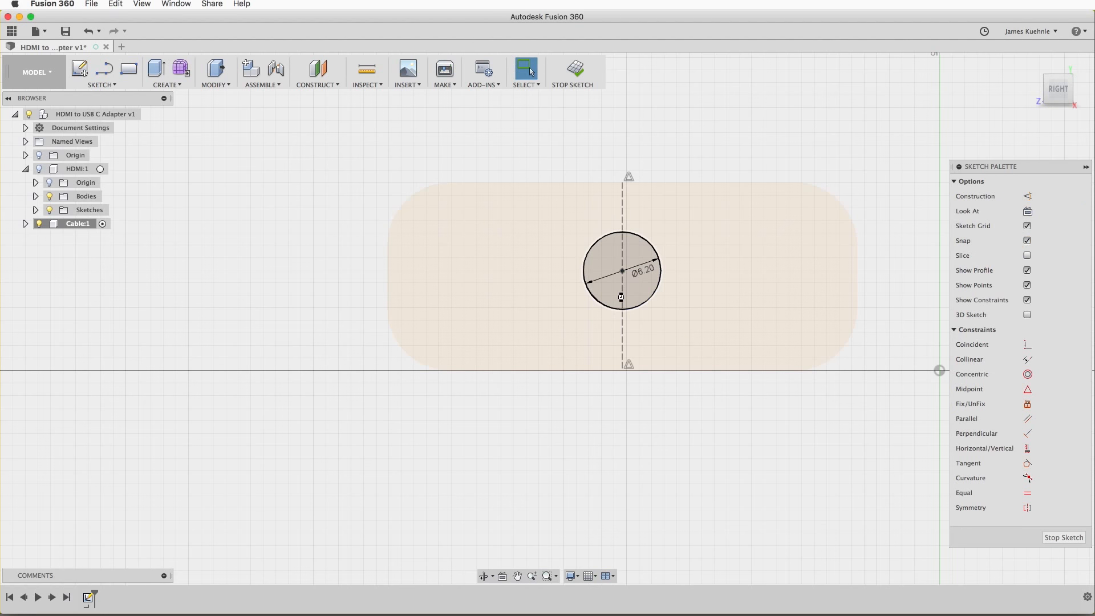
Extrude the 6.2 mm circle outward from the adapter as a short cylinder and show the HDMI component.
key("e")
left_click(912, 288)
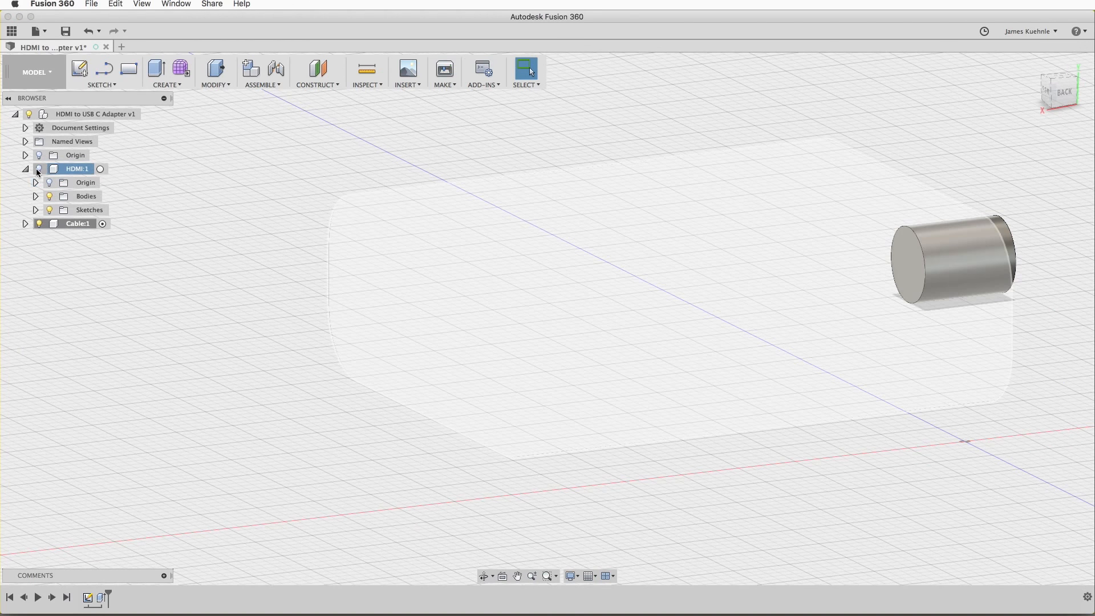
left_click(39, 169)
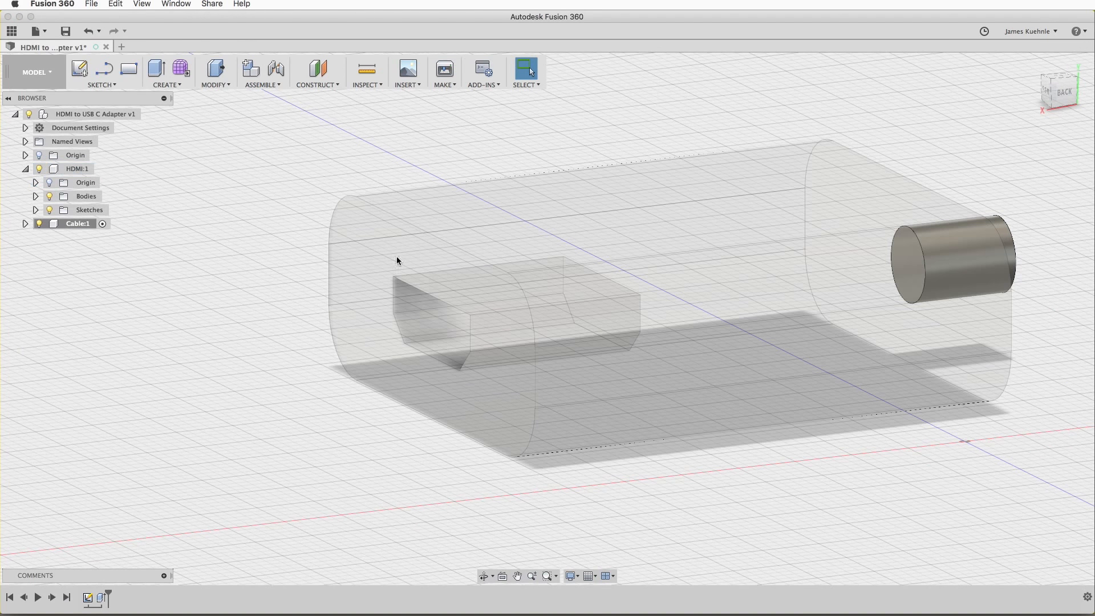
Sketch a concentric center-diameter circle, about 2 mm across, on the outer face of the short cylinder.
middle_click_drag(625, 355, 456, 319, "shift")
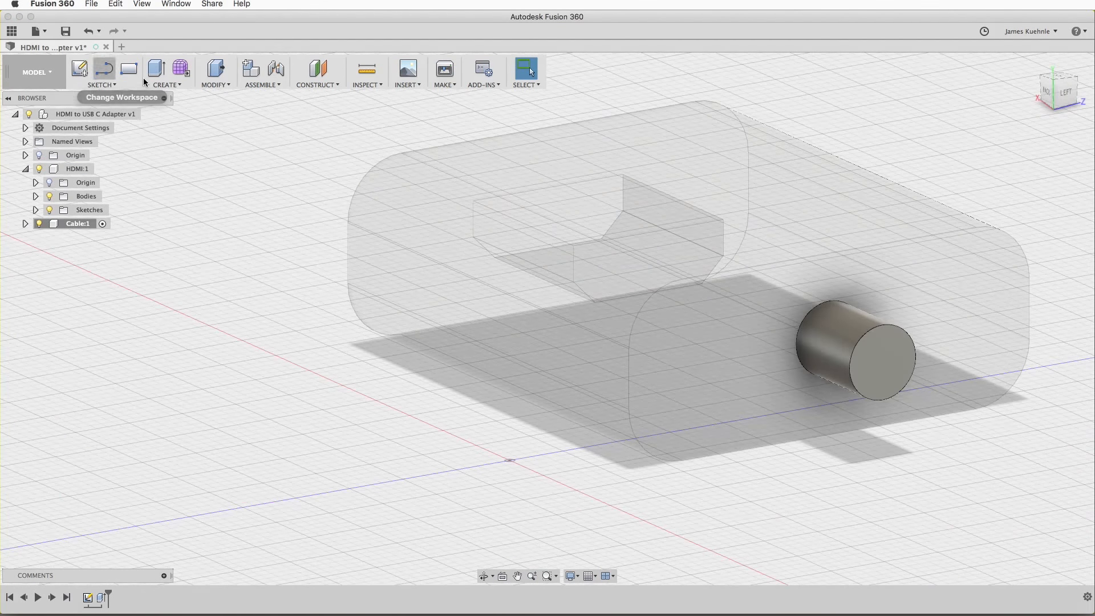
left_click(114, 84)
mouse_move(121, 137)
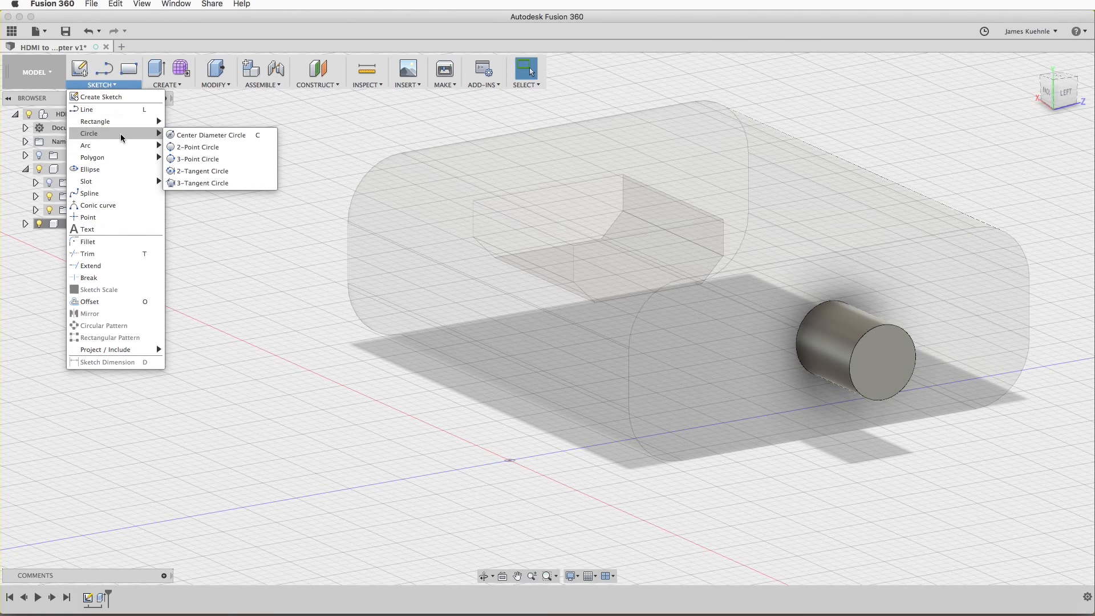
left_click(210, 134)
left_click(873, 366)
left_click(560, 319)
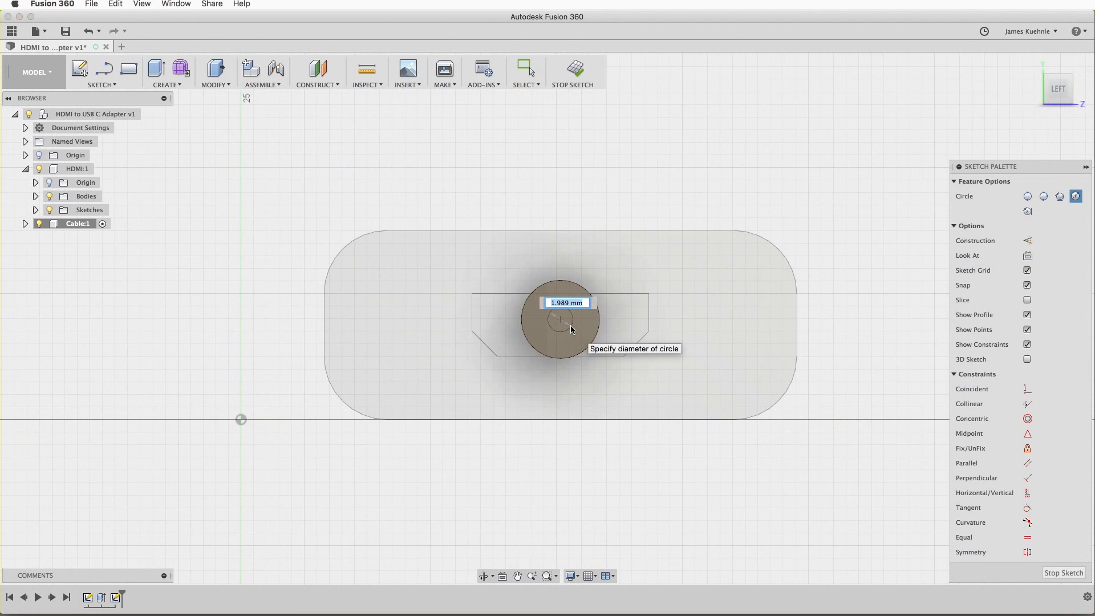
key("Return")
Extrude the small circle 99 mm outward to form the cable.
key("e")
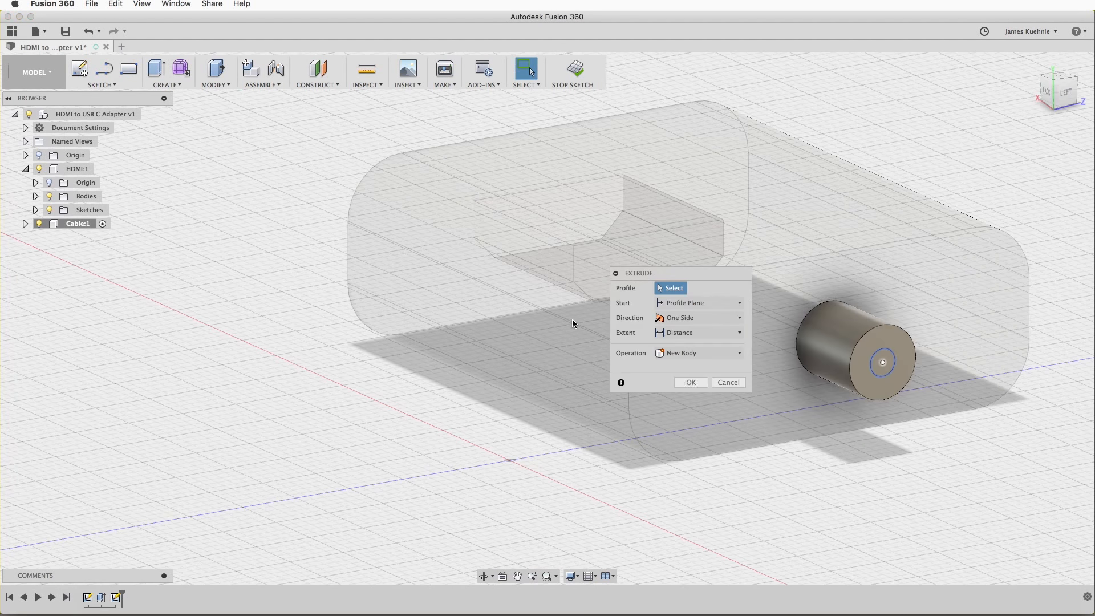
left_click(890, 362)
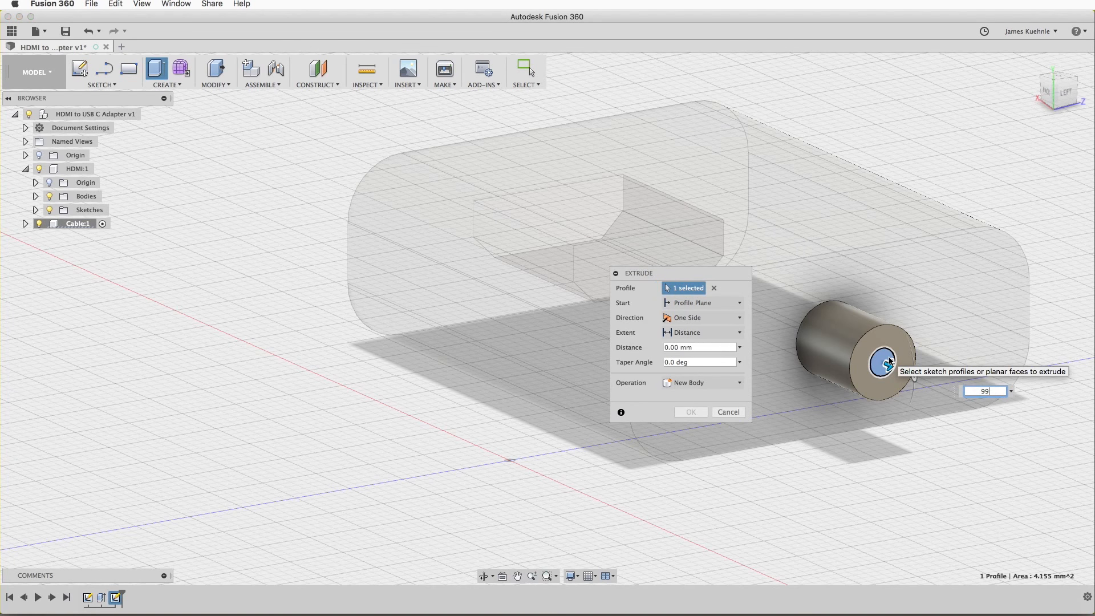
key("Return")
Sketch a center-diameter circle larger than the cable, concentric with its free end face.
scroll(830, 354, "right", 10)
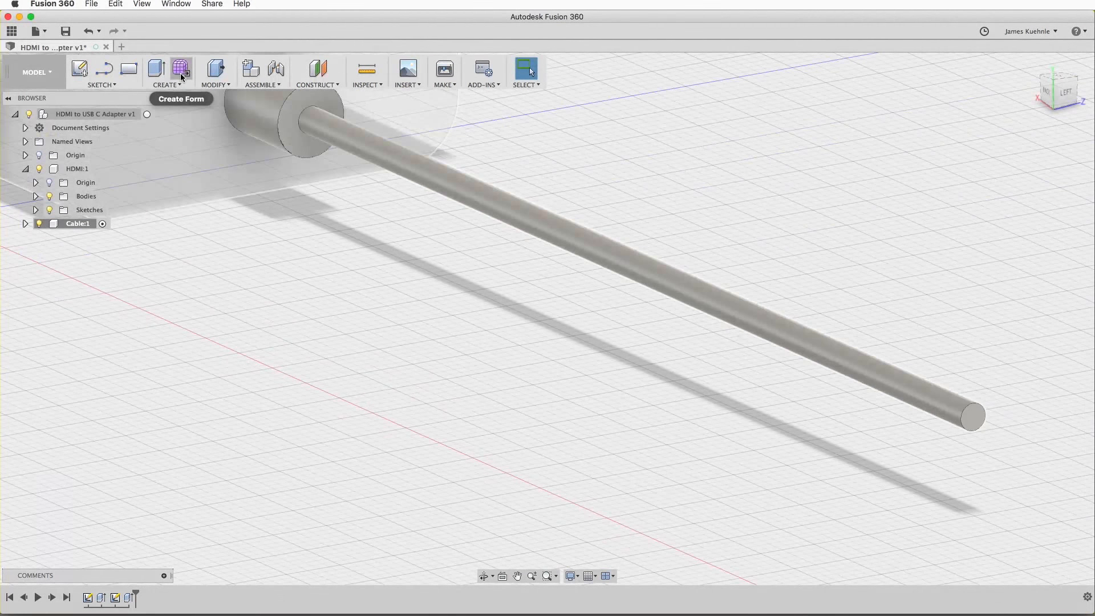
left_click(107, 84)
mouse_move(103, 133)
left_click(199, 133)
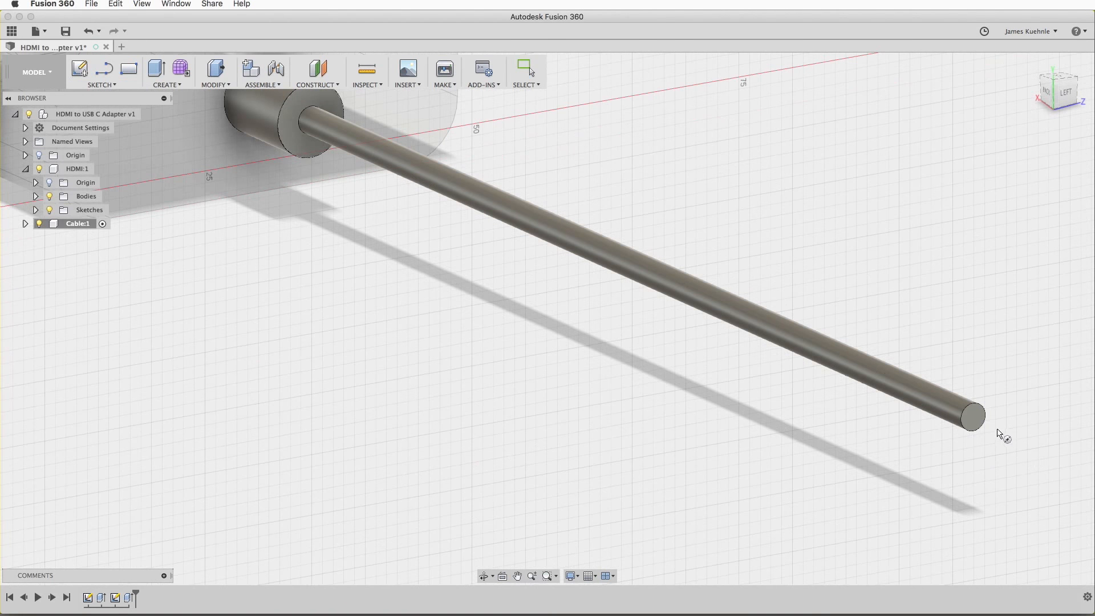
left_click(972, 416)
left_click(553, 321)
left_click(581, 334)
Extrude both circular profiles at the cable's free end outward as a short cylinder.
key("e")
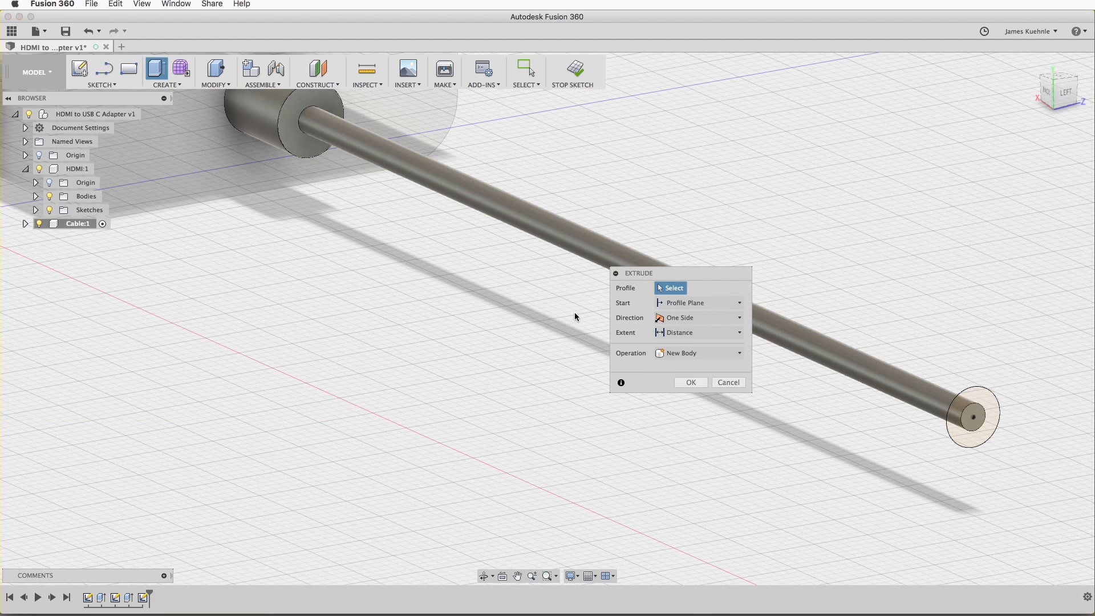
left_click(978, 420)
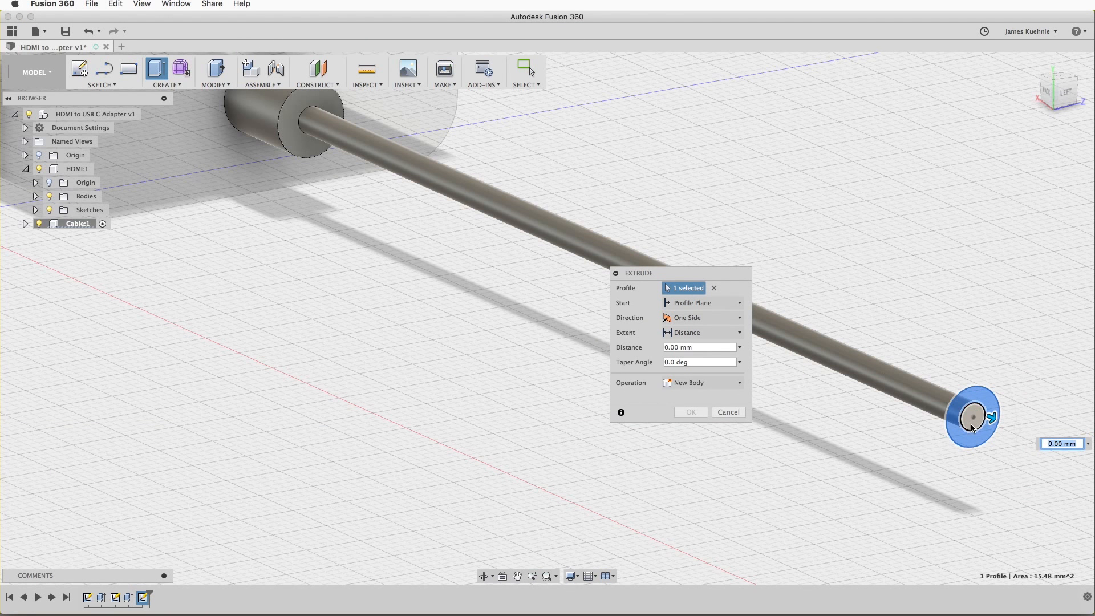
left_click(972, 423)
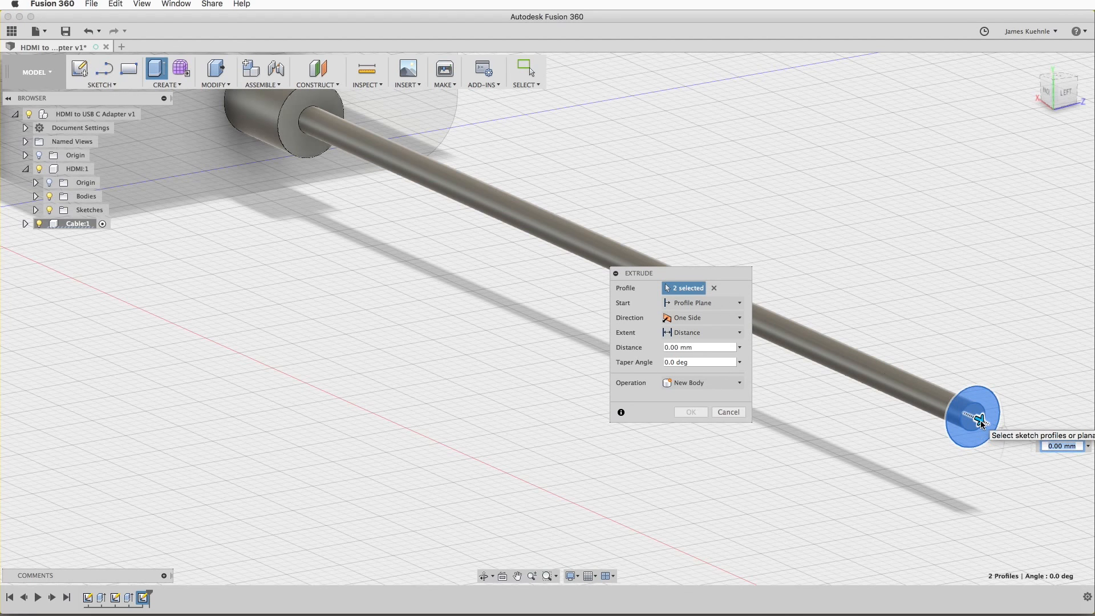
key("Return")
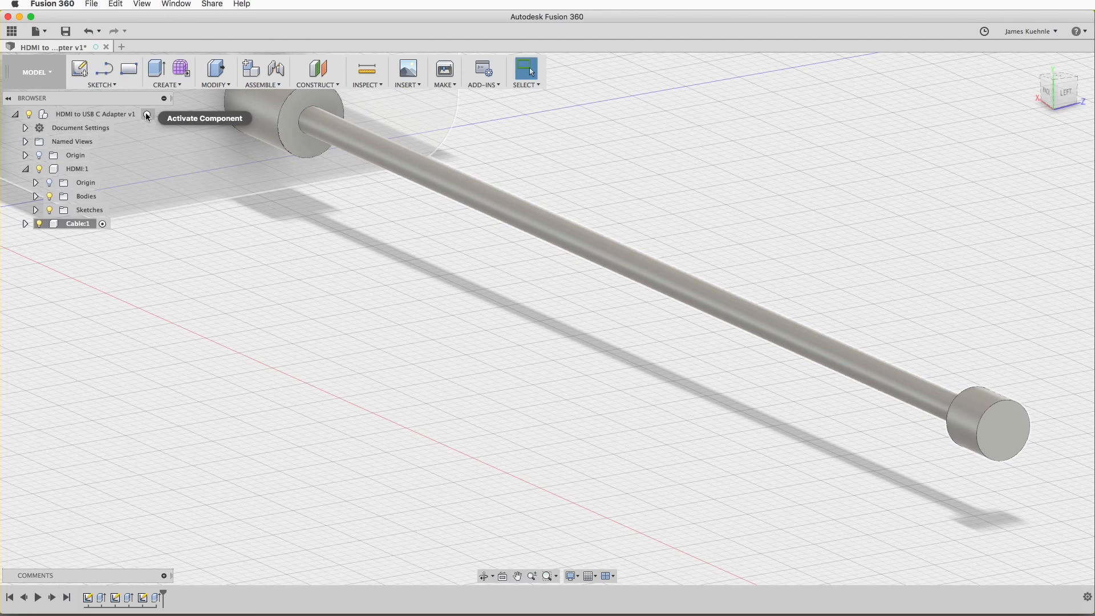
Activate the top-level adapter assembly and create a new empty component named Base in it.
left_click(147, 114)
left_click(1032, 63)
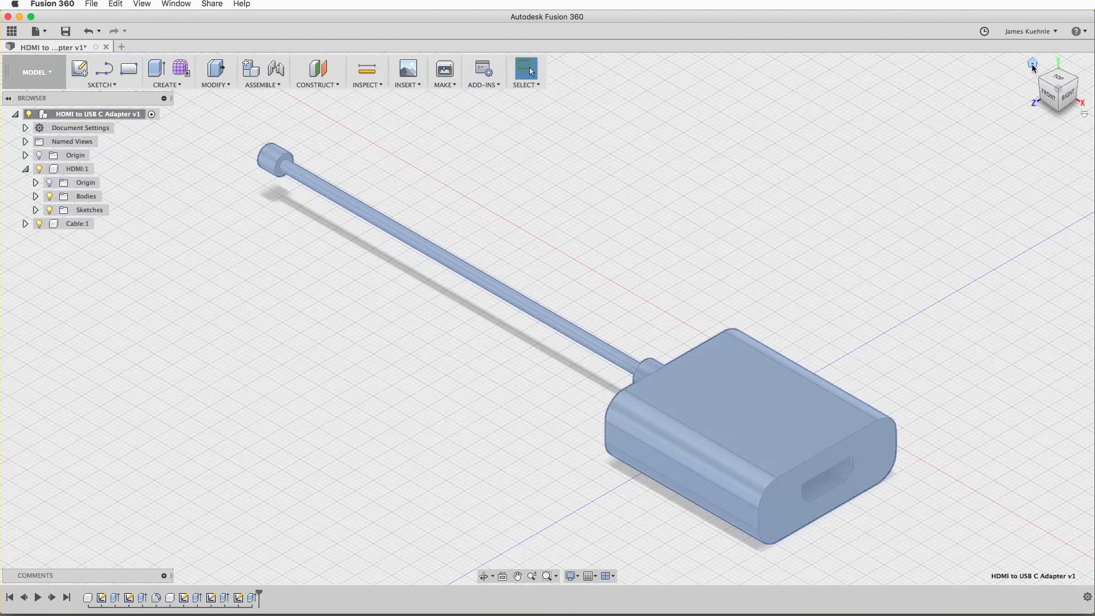
left_click(395, 509)
middle_click_drag(313, 384, 337, 402, "shift")
middle_click_drag(77, 457, 540, 371, "shift")
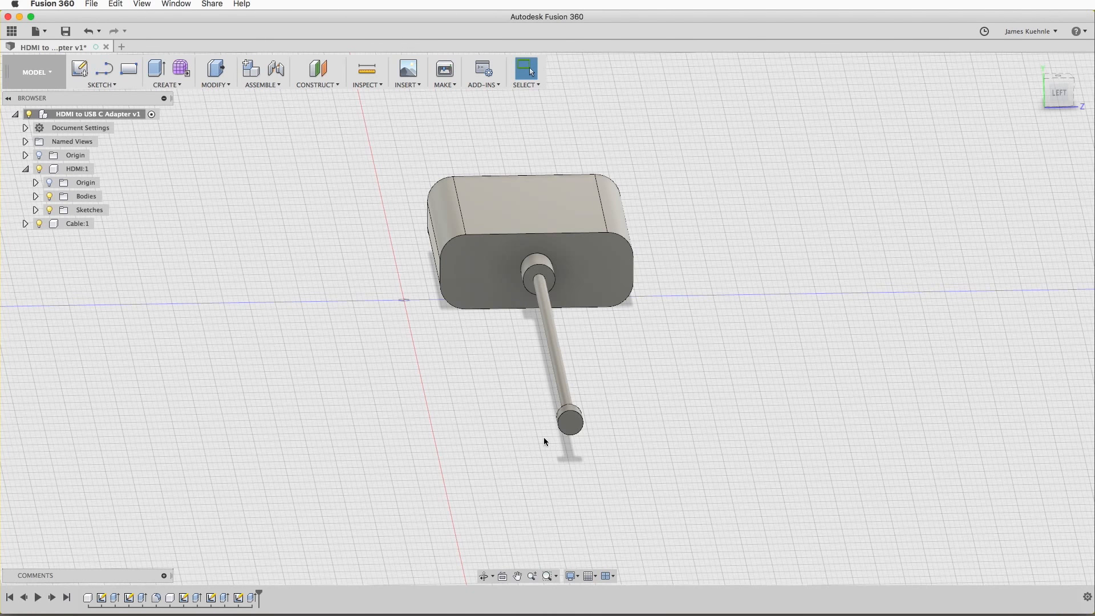
left_click(182, 83)
left_click(180, 94)
left_click_drag(1009, 211, 946, 209)
type("BA")
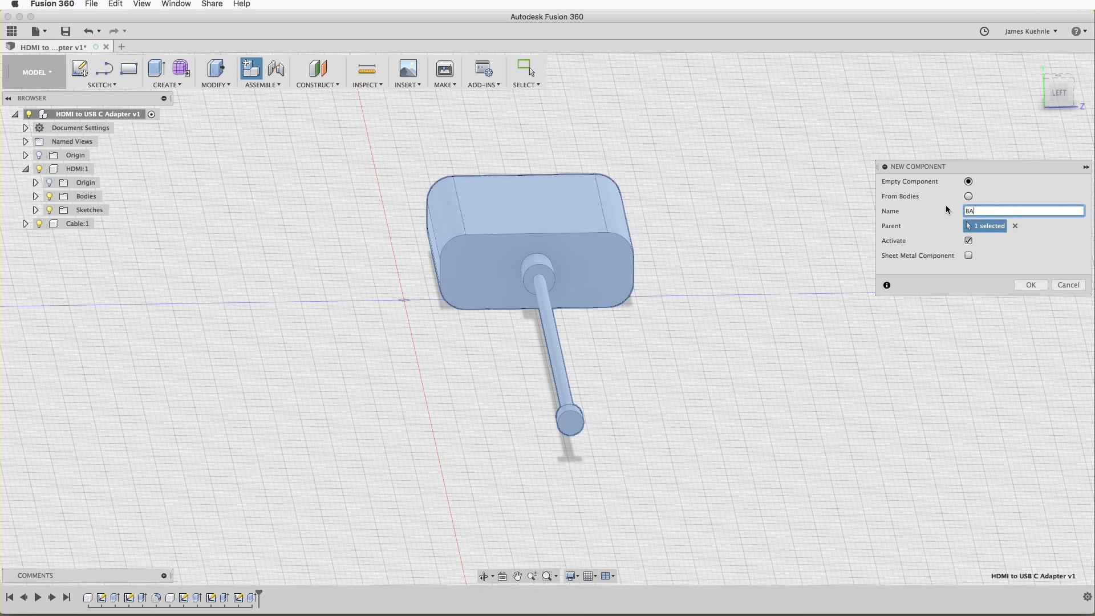
type("se")
key("Return")
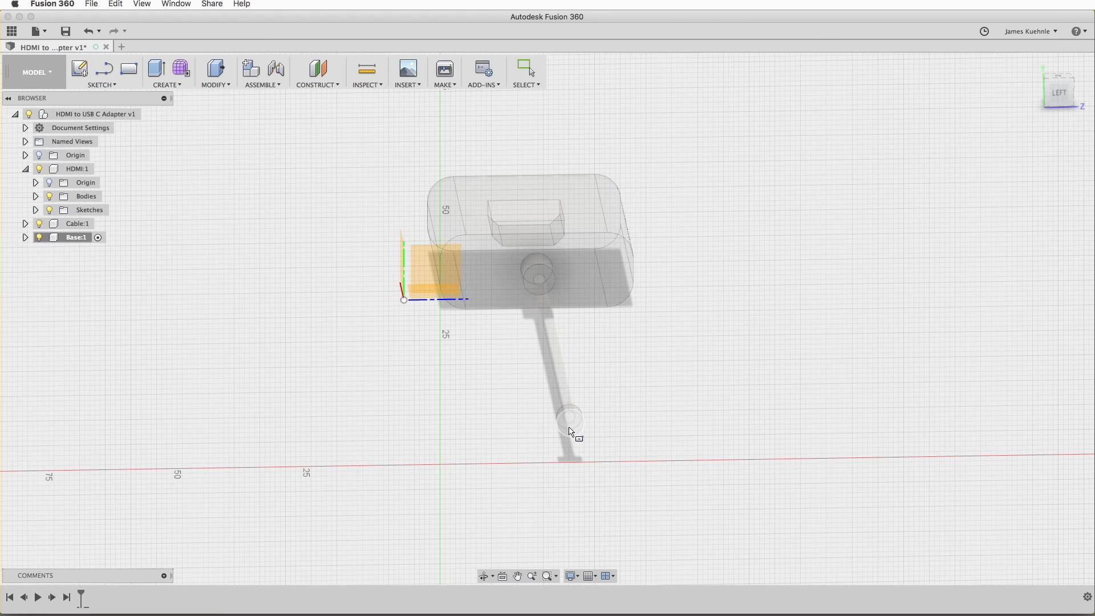
Sketch a center rectangle 12 mm wide and 6.2 mm high, centred on the end face of the cable's short cylinder.
left_click(570, 429)
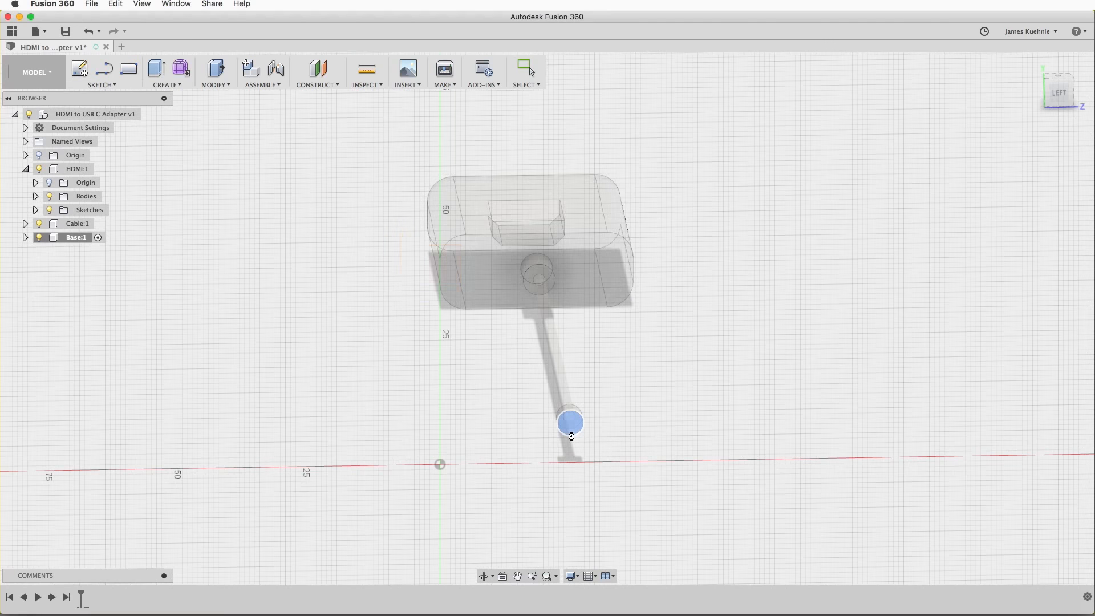
scroll(551, 312, "up", 3)
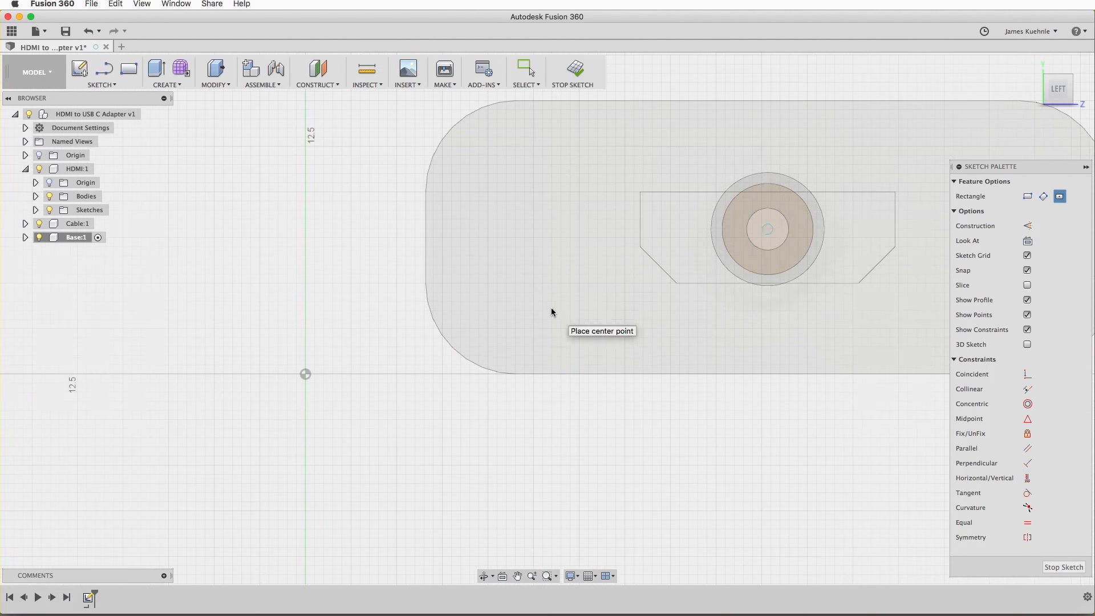
left_click(768, 229)
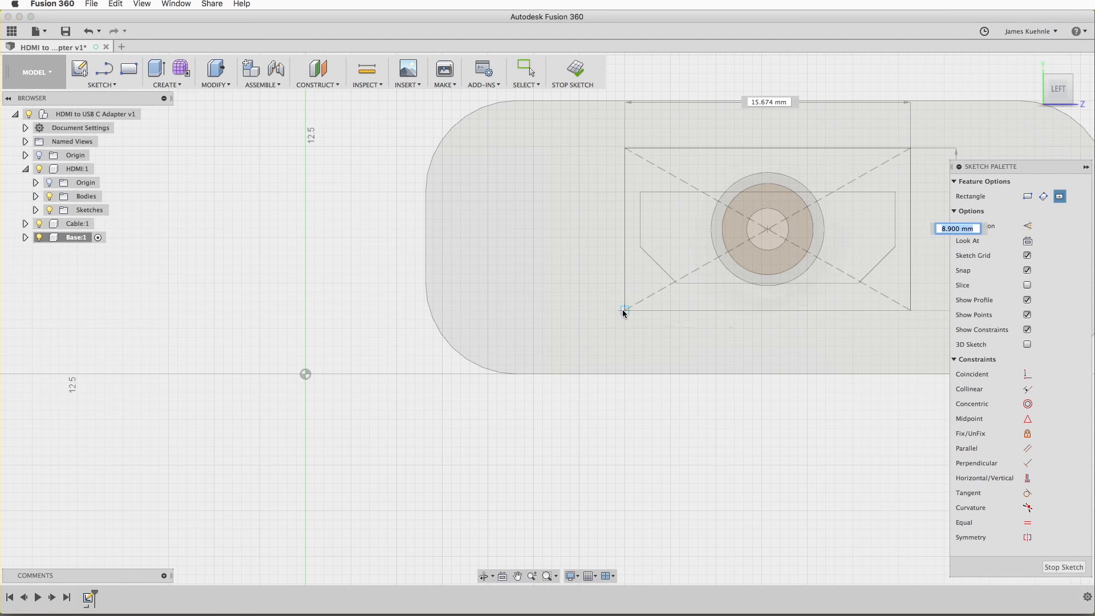
type("6.2")
key("Tab")
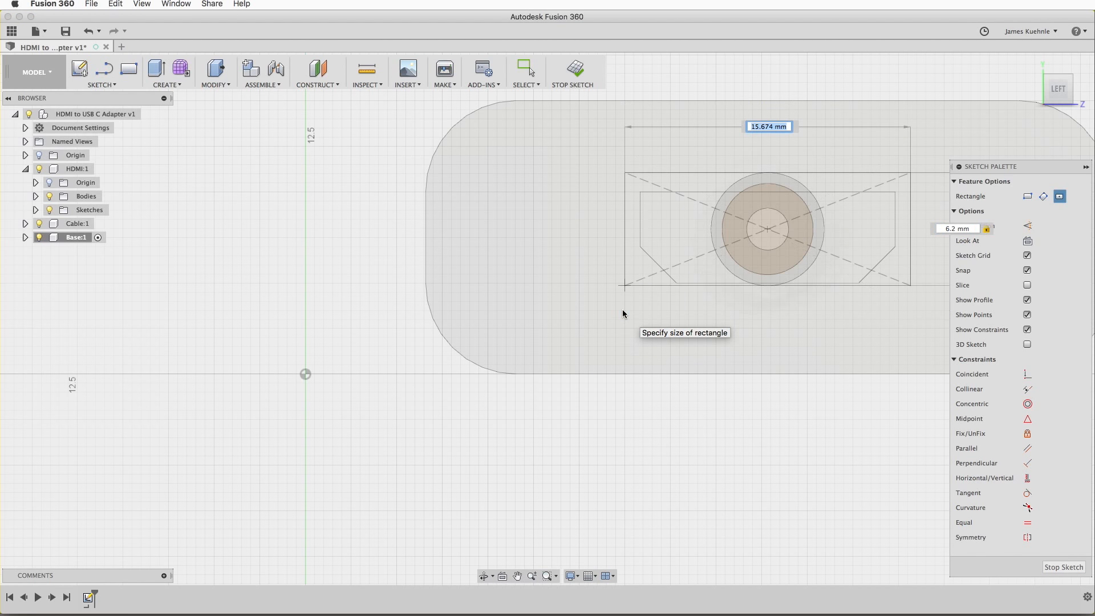
type("12")
key("Return")
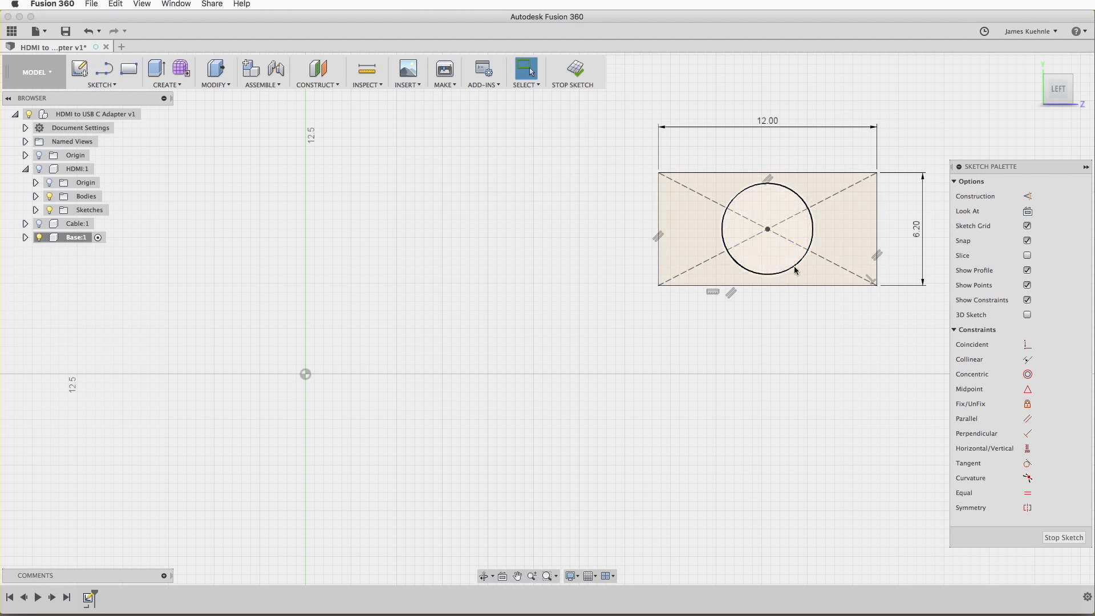
Fillet the two corners at one short side of the sketched rectangle with a 3.1 mm radius.
left_click(103, 84)
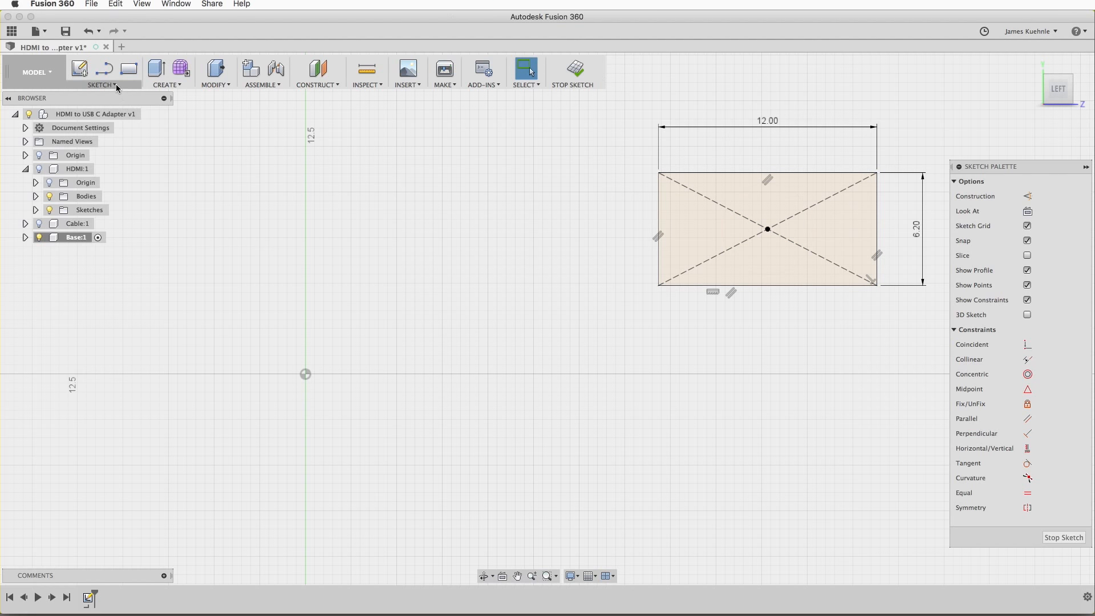
left_click(110, 242)
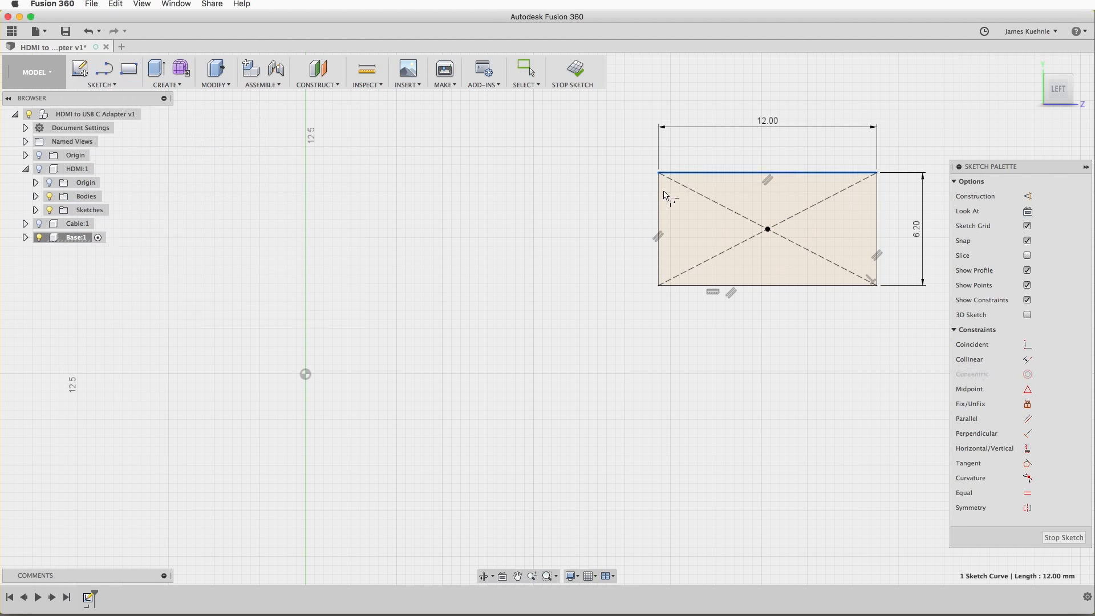
left_click(658, 174)
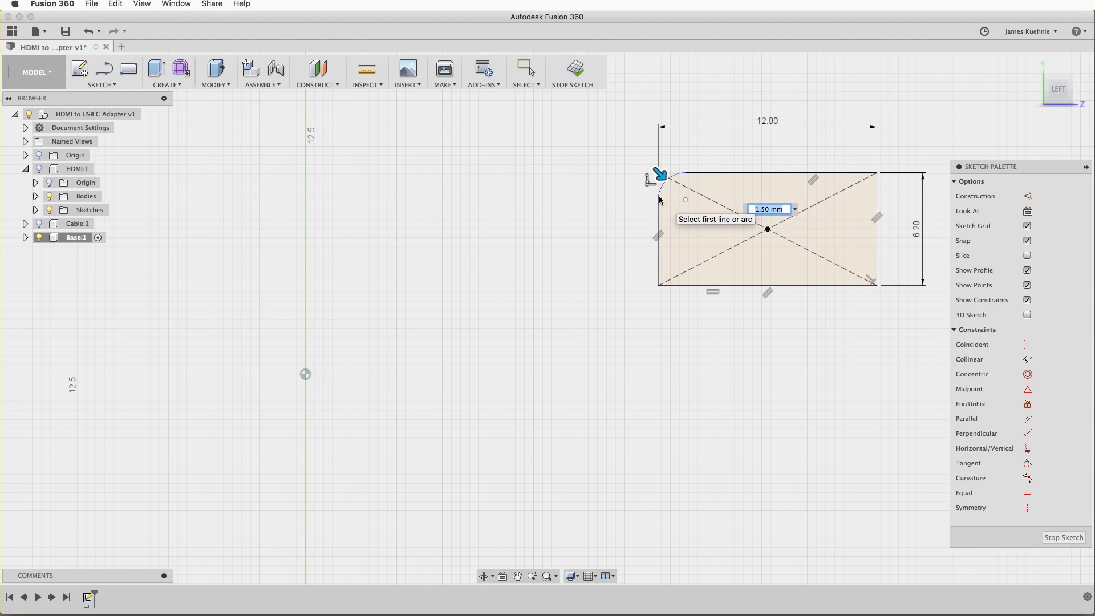
key("Return")
type("3.1")
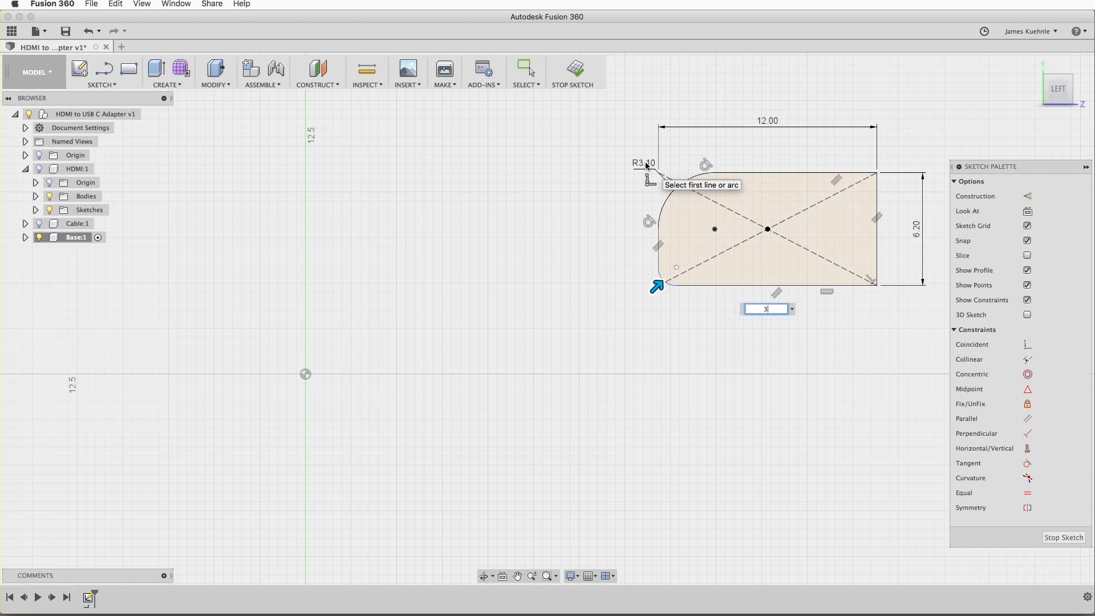
key("Return")
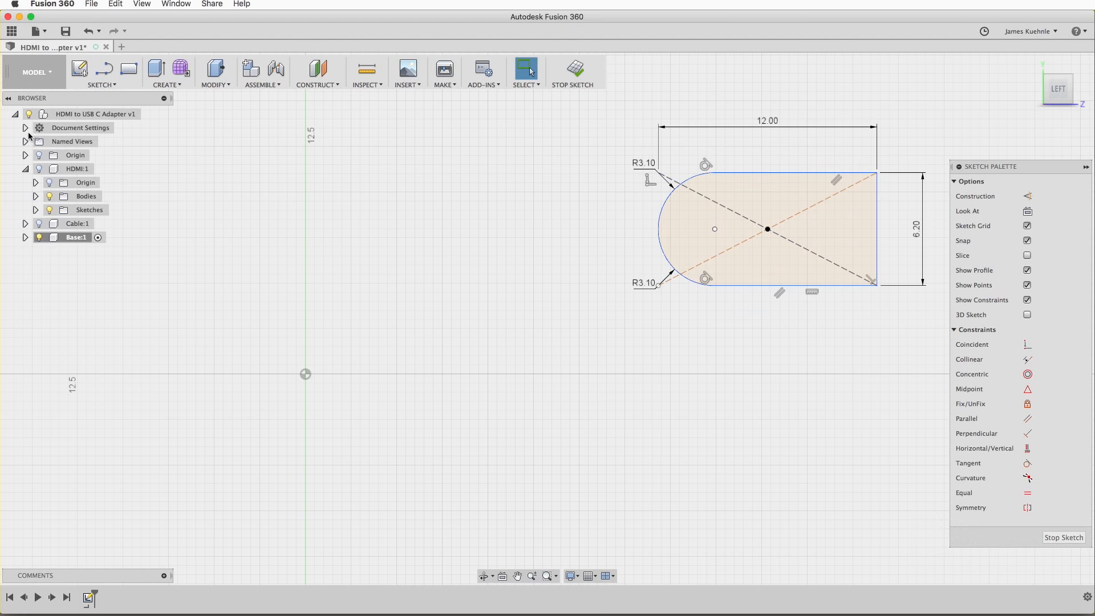
Add a 3-tangent circle touching the two long sides and the remaining straight short side of the rectangle.
left_click(114, 85)
mouse_move(119, 134)
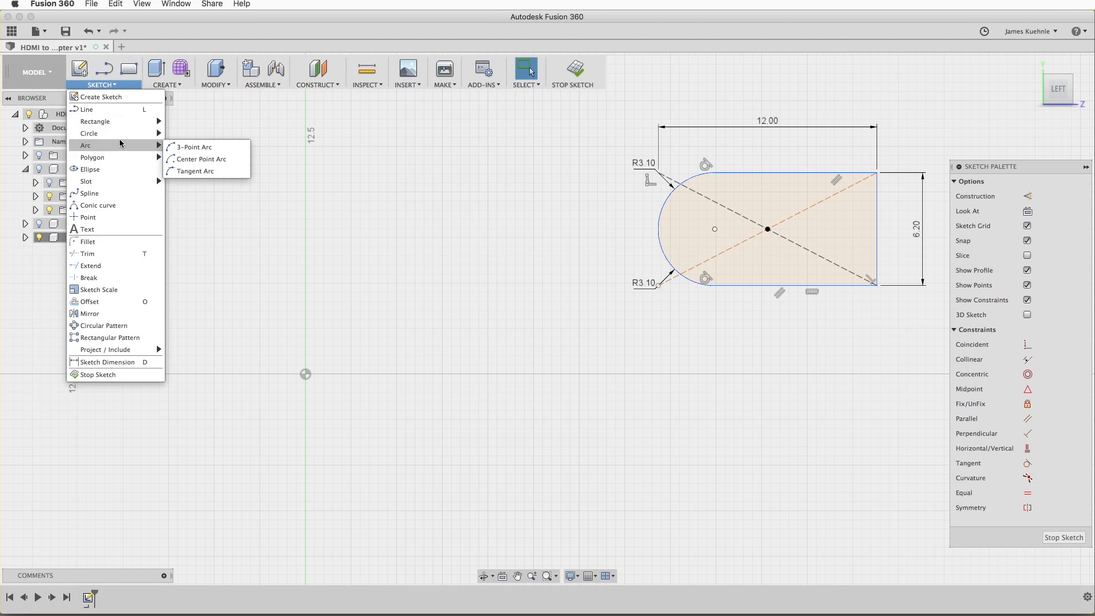
left_click(204, 183)
left_click(844, 284)
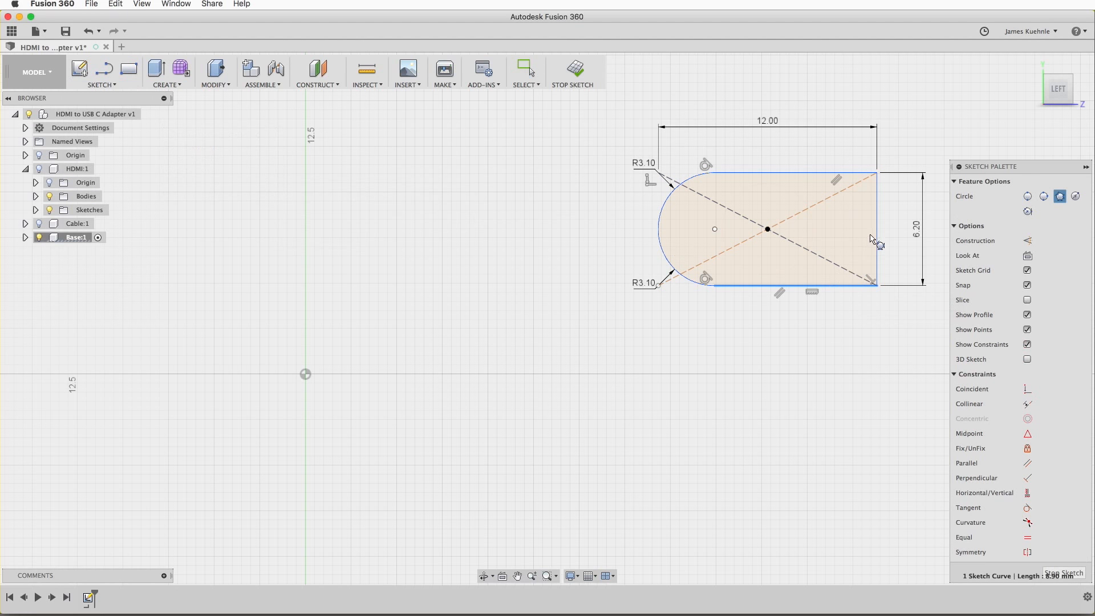
left_click(867, 214)
left_click(838, 172)
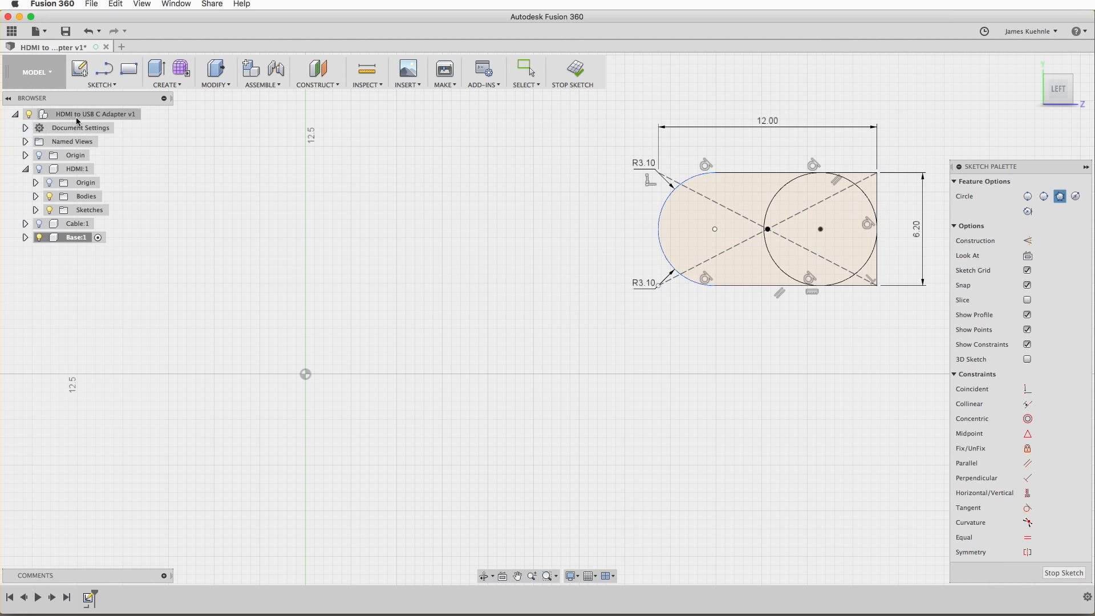
Trim the square corners outside the tangent circle and its inner arc, leaving a slot-shaped outline.
left_click(114, 85)
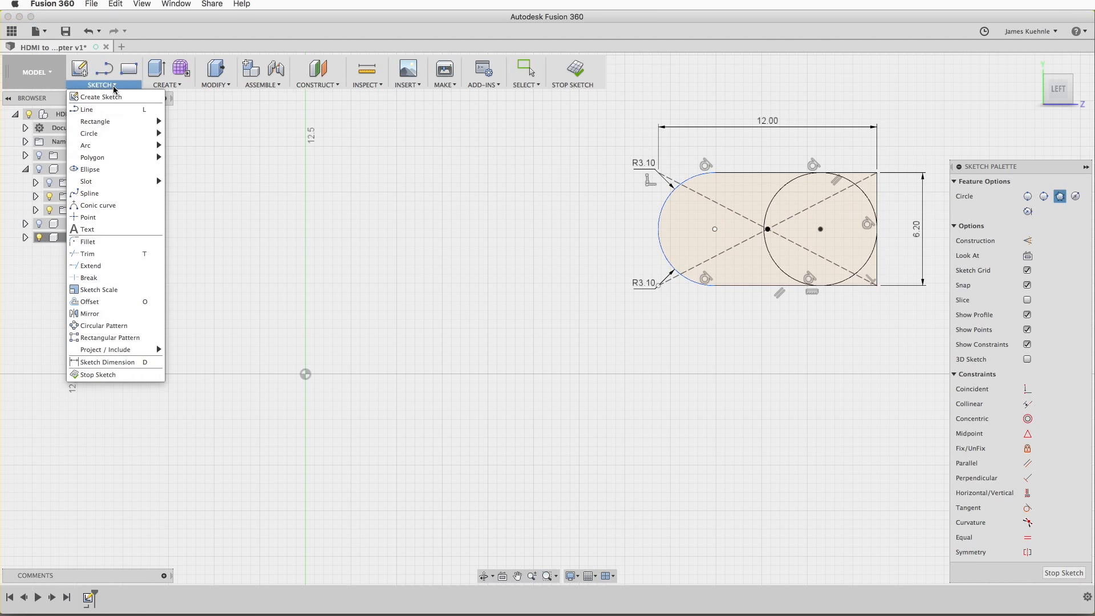
left_click(89, 254)
left_click(858, 285)
left_click(877, 268)
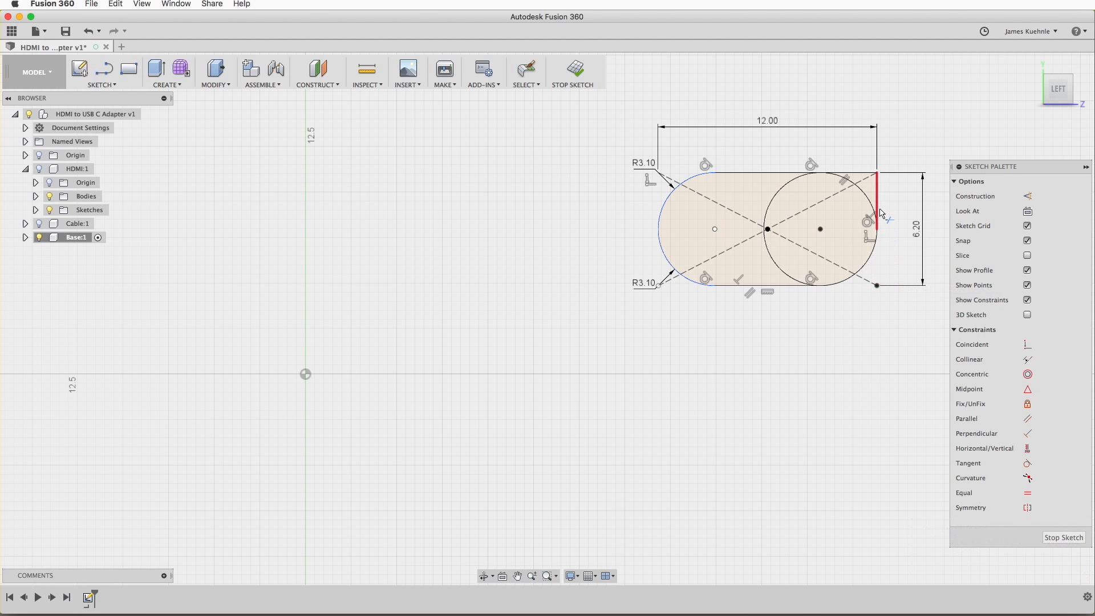
left_click(877, 202)
left_click(860, 173)
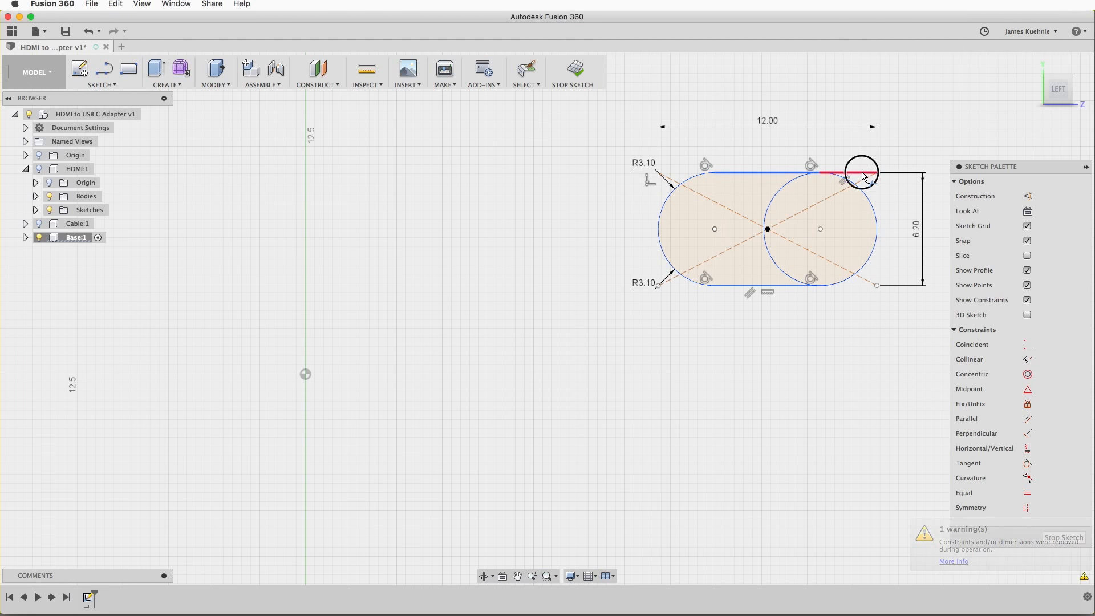
left_click(774, 202)
left_click(776, 259)
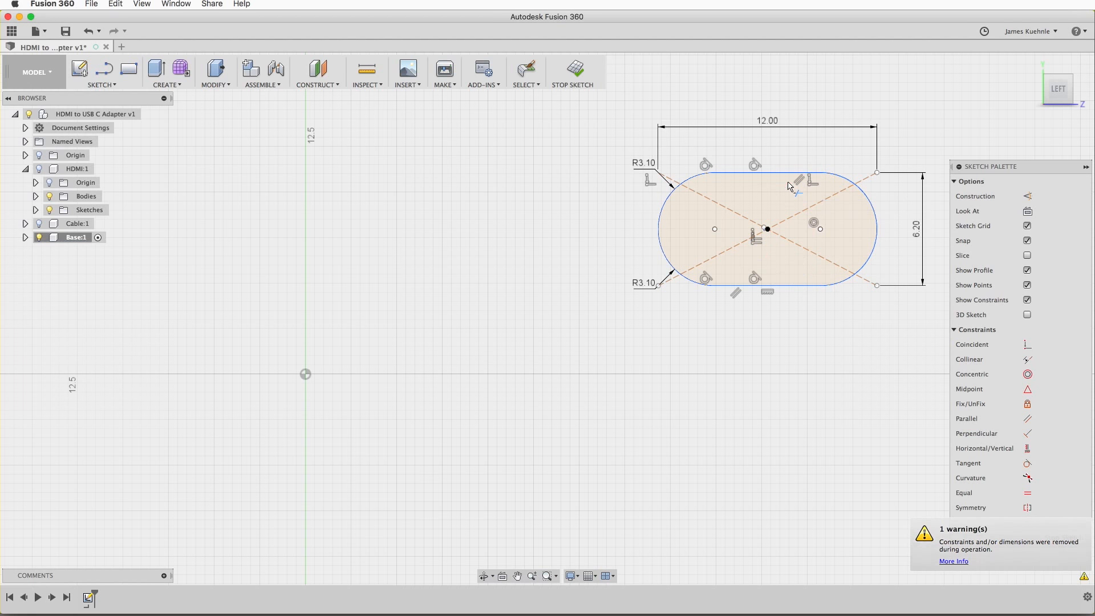
Extrude the whole slot-shaped profile, including the inner circle area, away from the cable as a new body.
key("e")
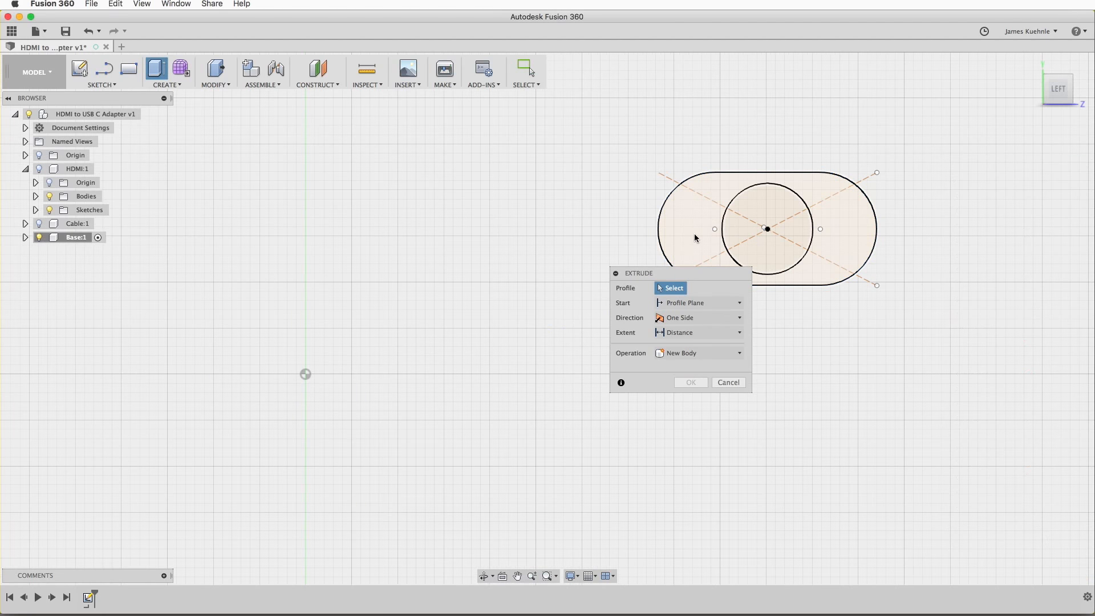
left_click(693, 233)
left_click(762, 207)
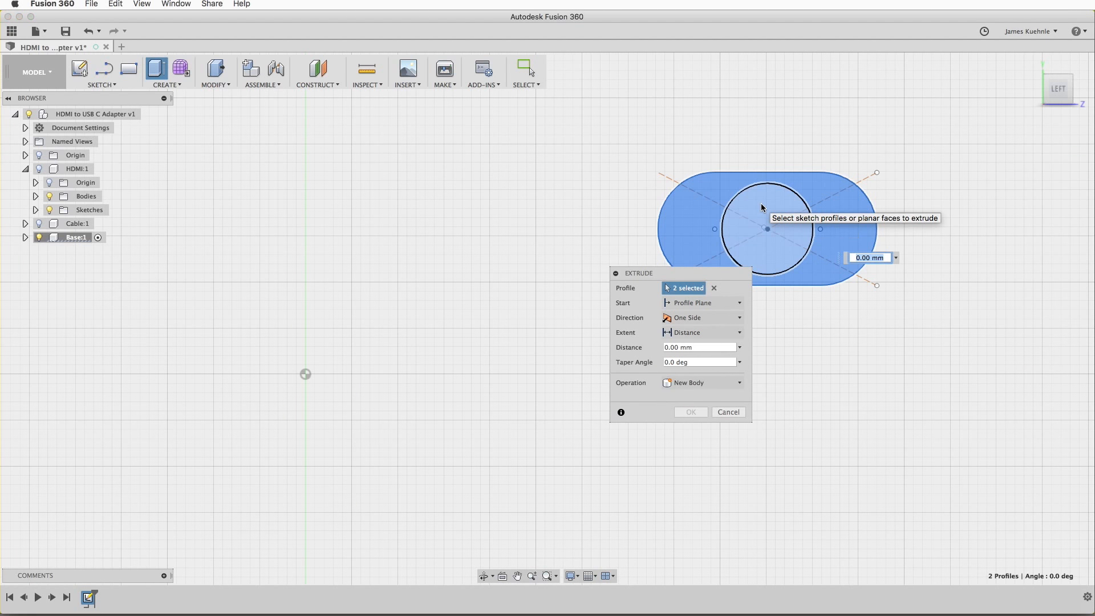
key("Return")
key("F6")
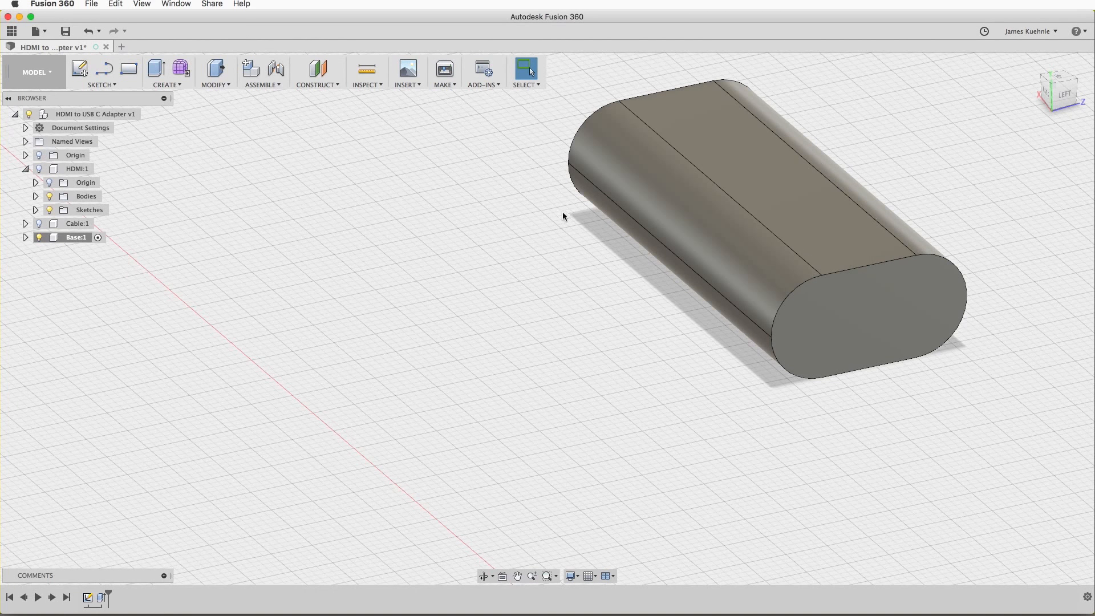
Activate the top-level adapter assembly, show the HDMI and Cable components, and return to the home view.
double_click(123, 112)
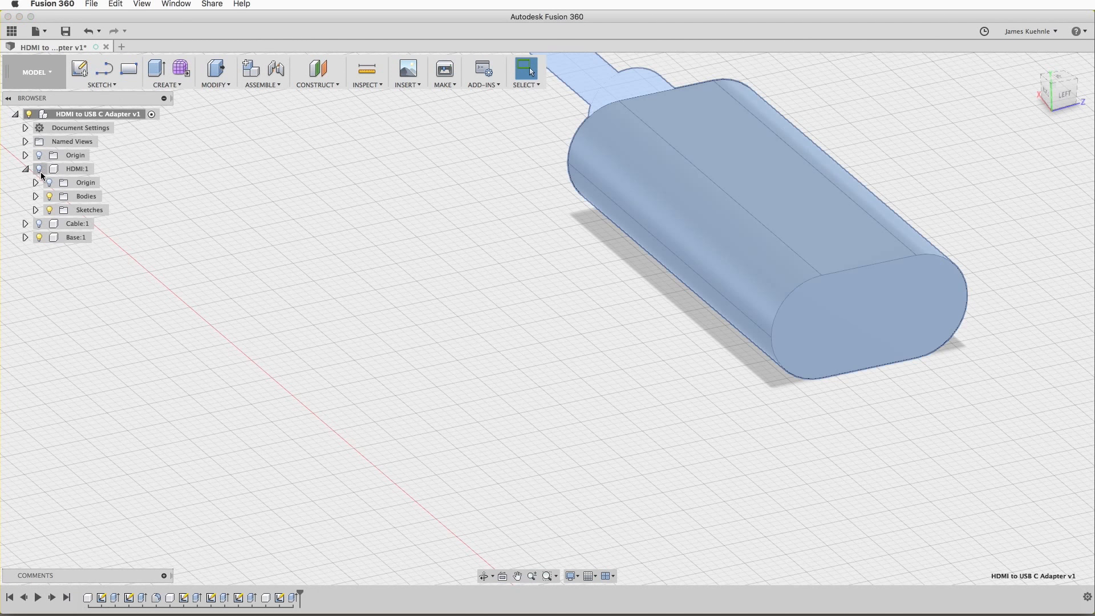
left_click(38, 169)
left_click(39, 223)
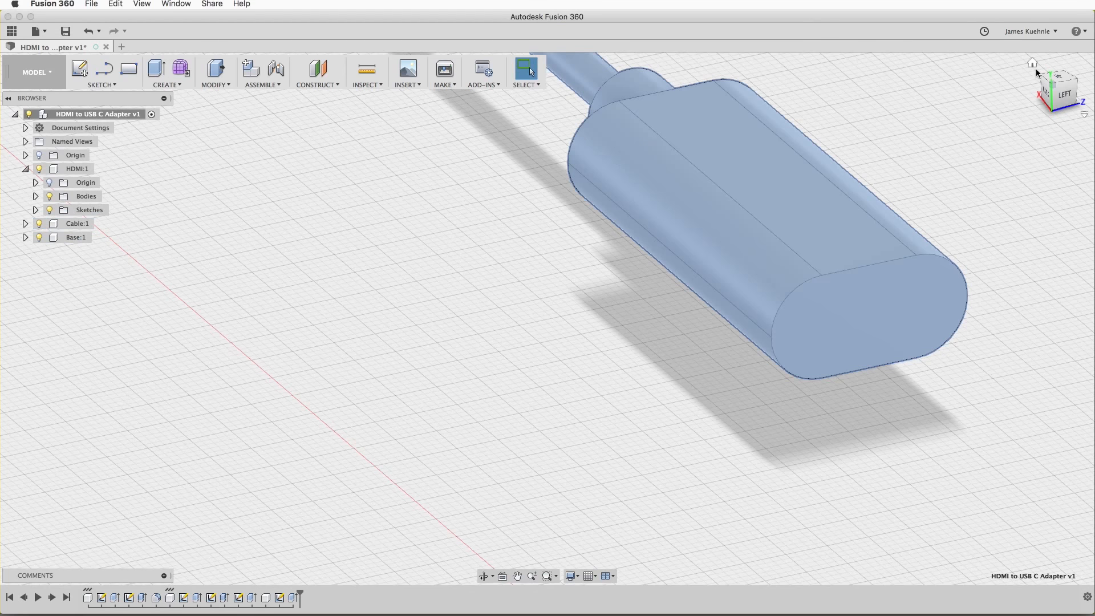
left_click(1033, 64)
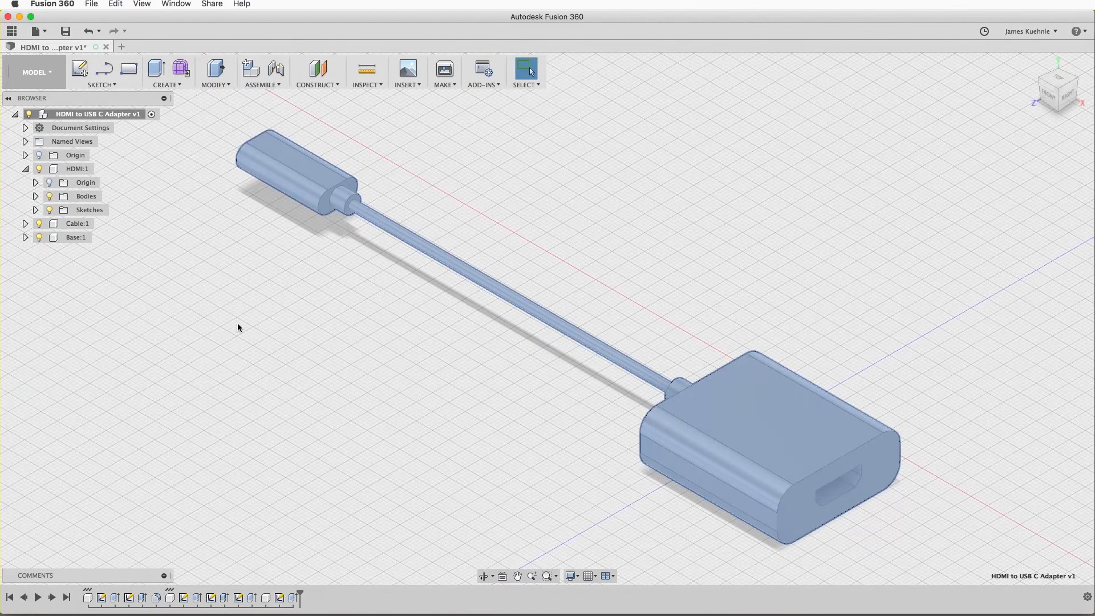
Create a new empty component named USBC in the top-level assembly.
middle_click_drag(237, 323, 257, 359, "shift")
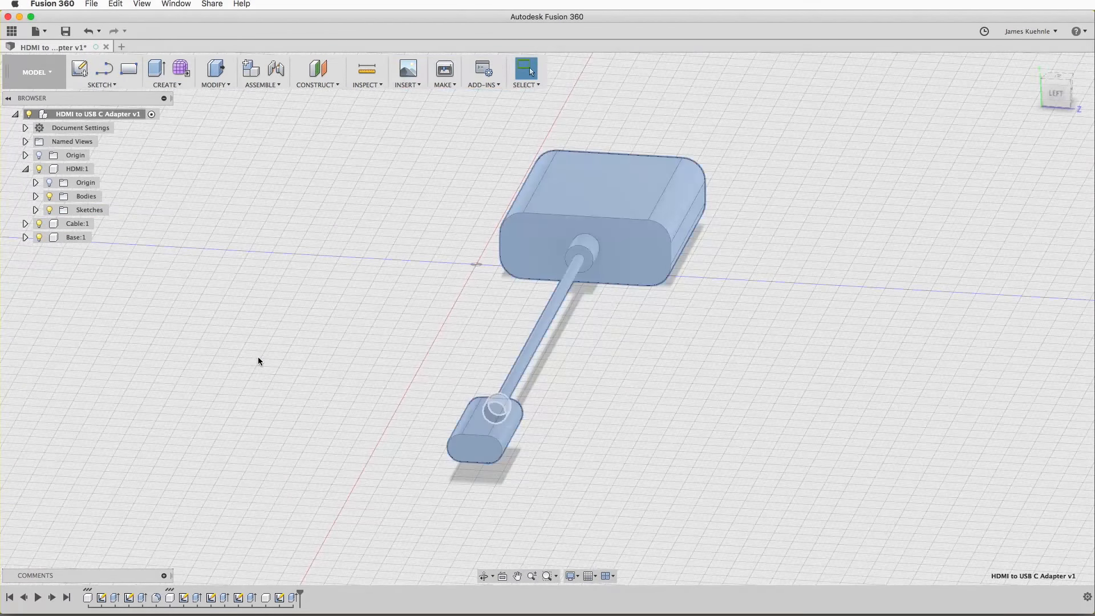
left_click(180, 87)
left_click(180, 95)
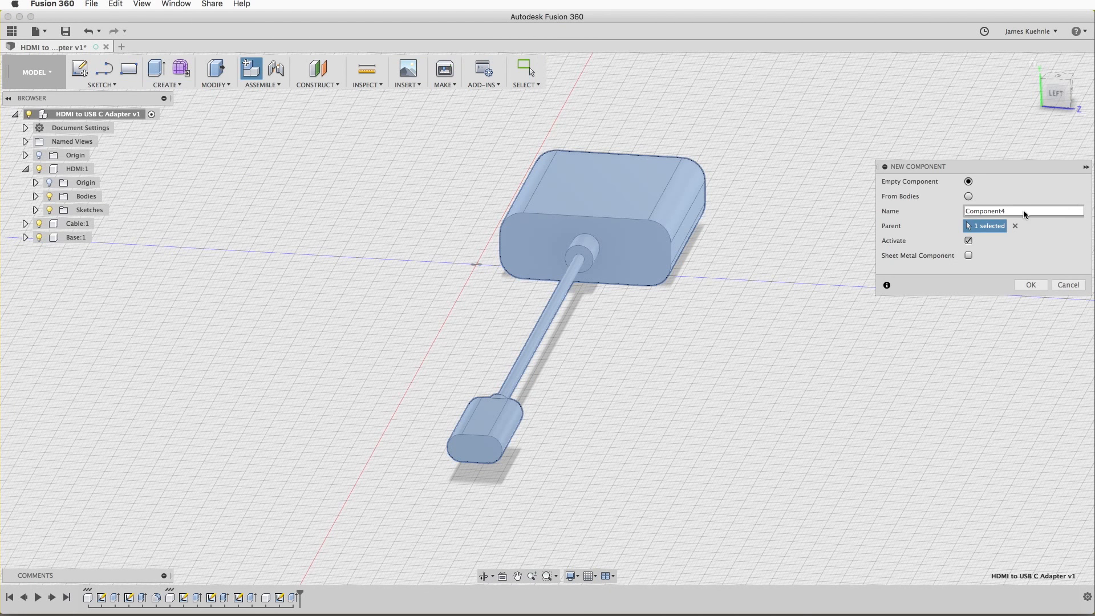
left_click(1023, 211)
type("USBC")
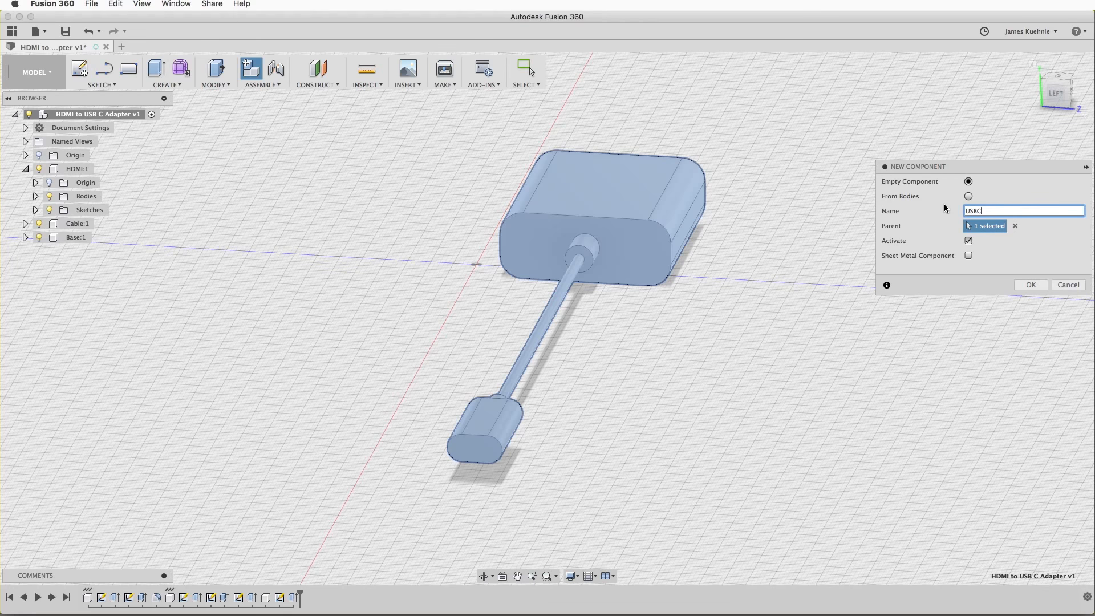
key("Return")
Start a line sketch on the Base's free end face and hide the HDMI, Cable and Base components.
left_click(101, 85)
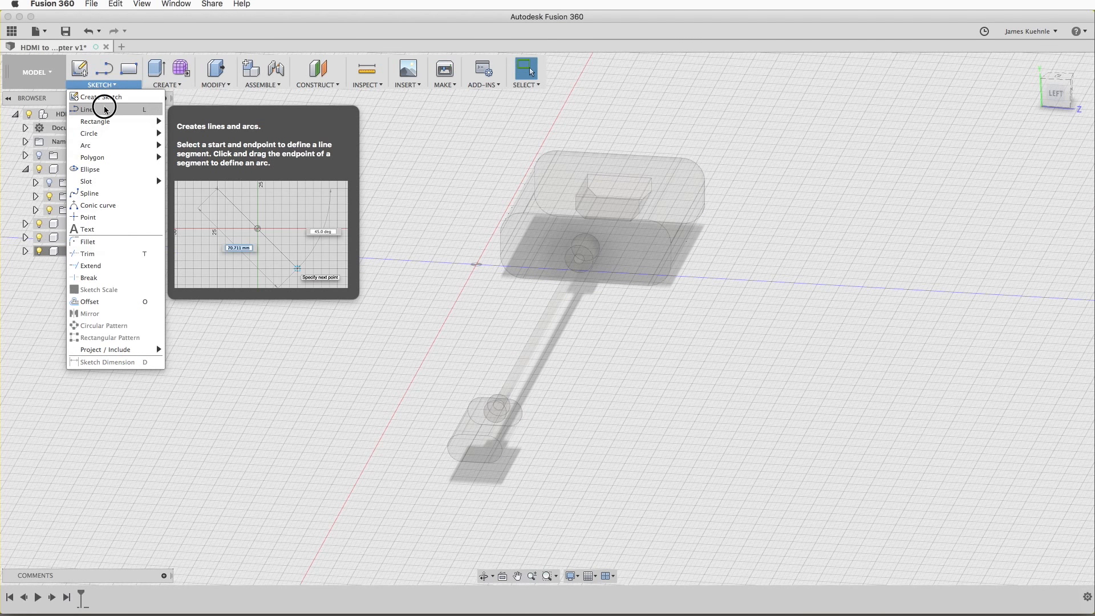
left_click(104, 110)
left_click(474, 449)
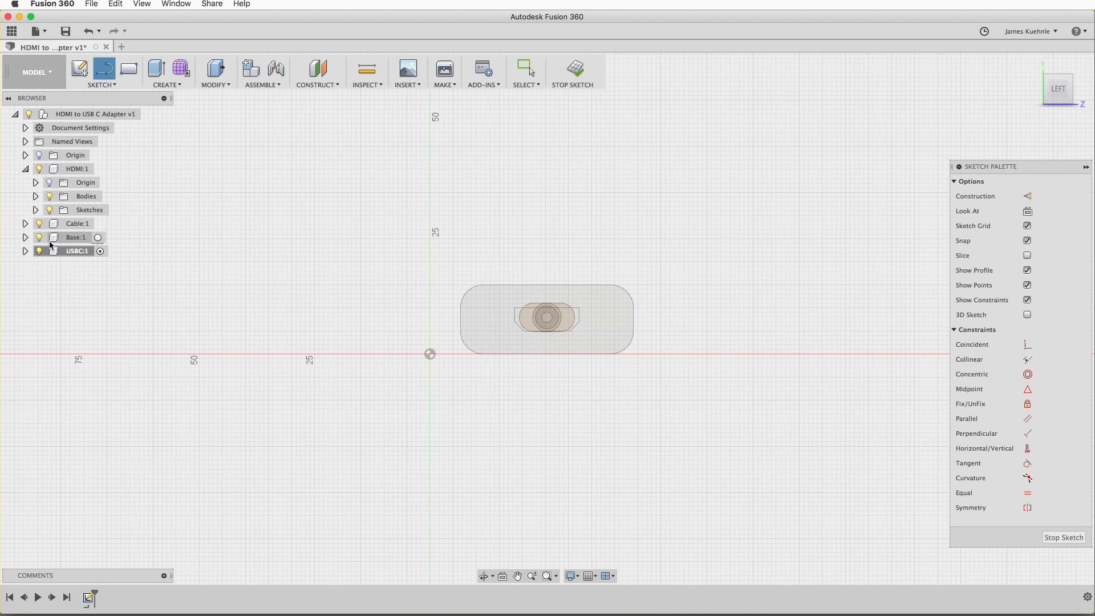
left_click(39, 168)
left_click(40, 226)
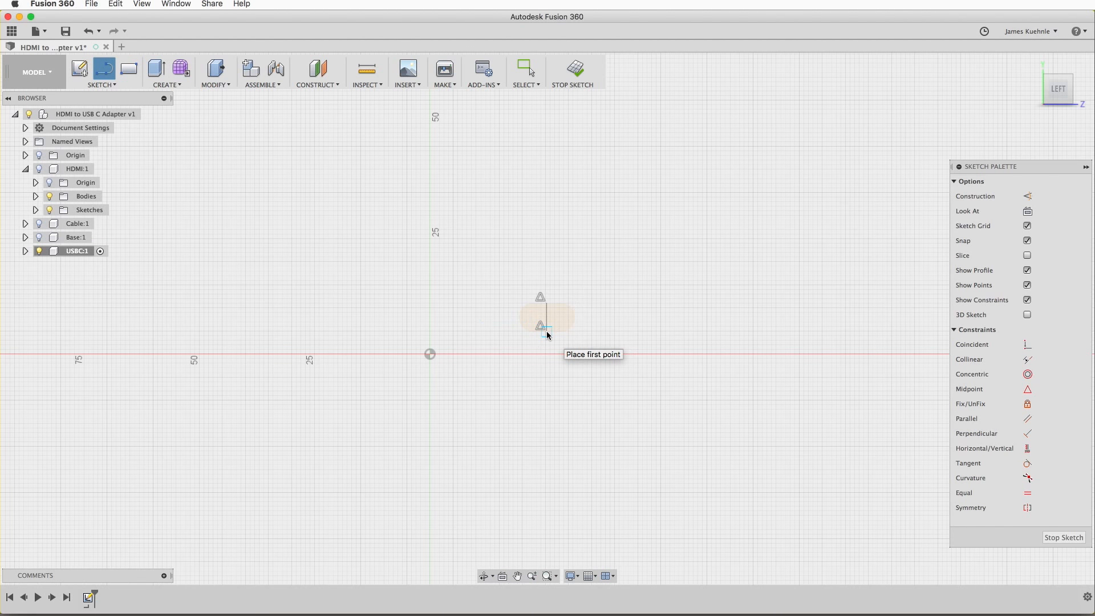
Sketch a vertical line between the midpoints of the face's two long edges and make it construction geometry.
scroll(546, 331, "up", 10)
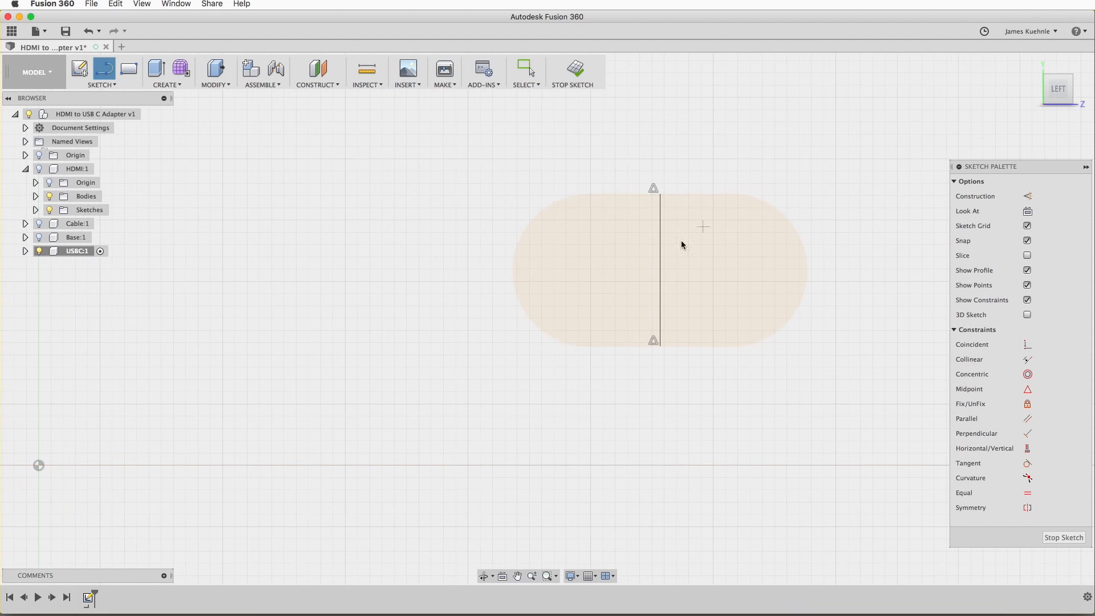
key("Escape")
left_click(660, 262)
left_click(1028, 196)
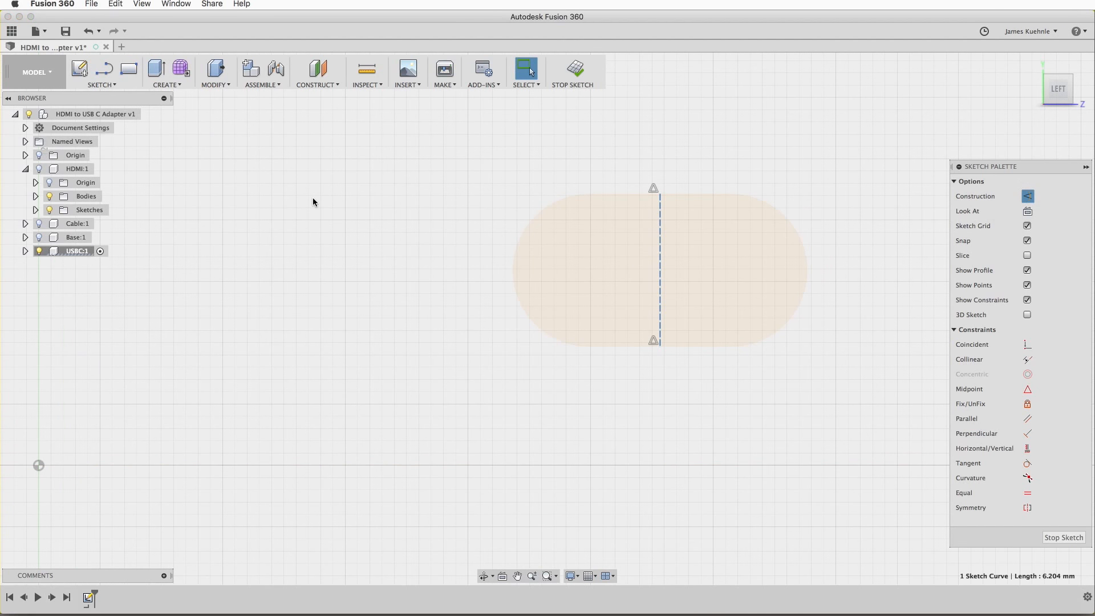
Sketch a center rectangle 2.5 mm high and 8.24 mm wide, centred on the midpoint of the vertical construction line.
left_click(114, 85)
mouse_move(122, 116)
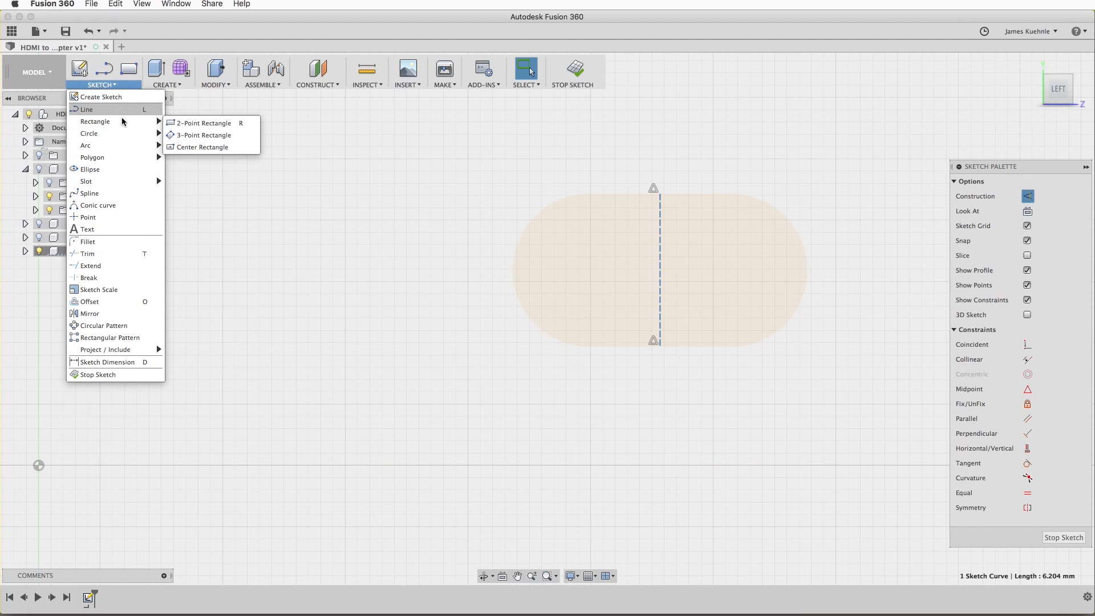
left_click(183, 144)
left_click(660, 271)
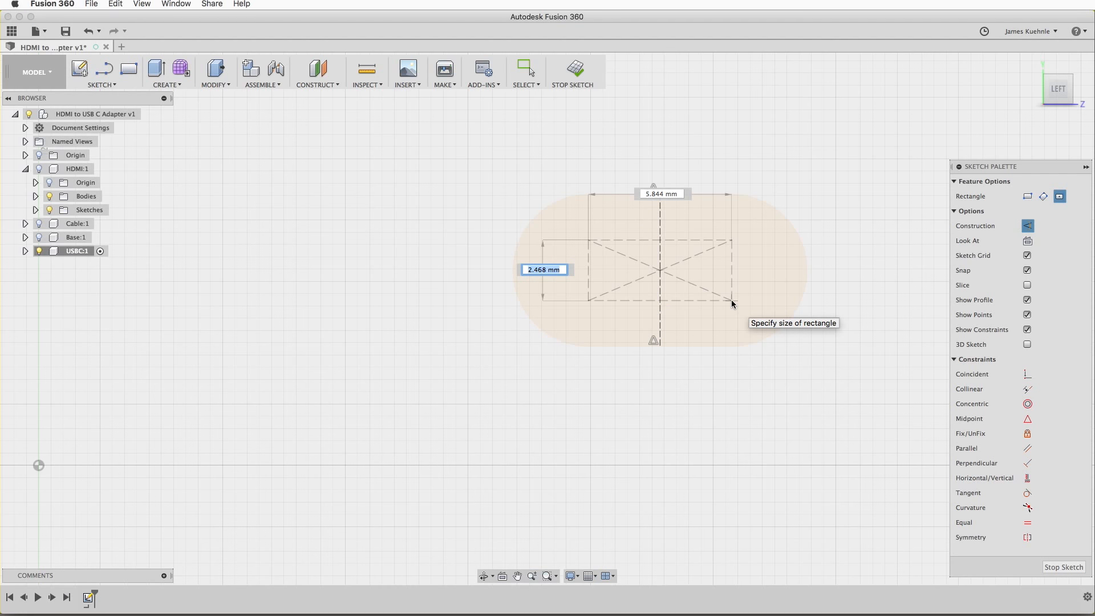
type("2.5")
key("Tab")
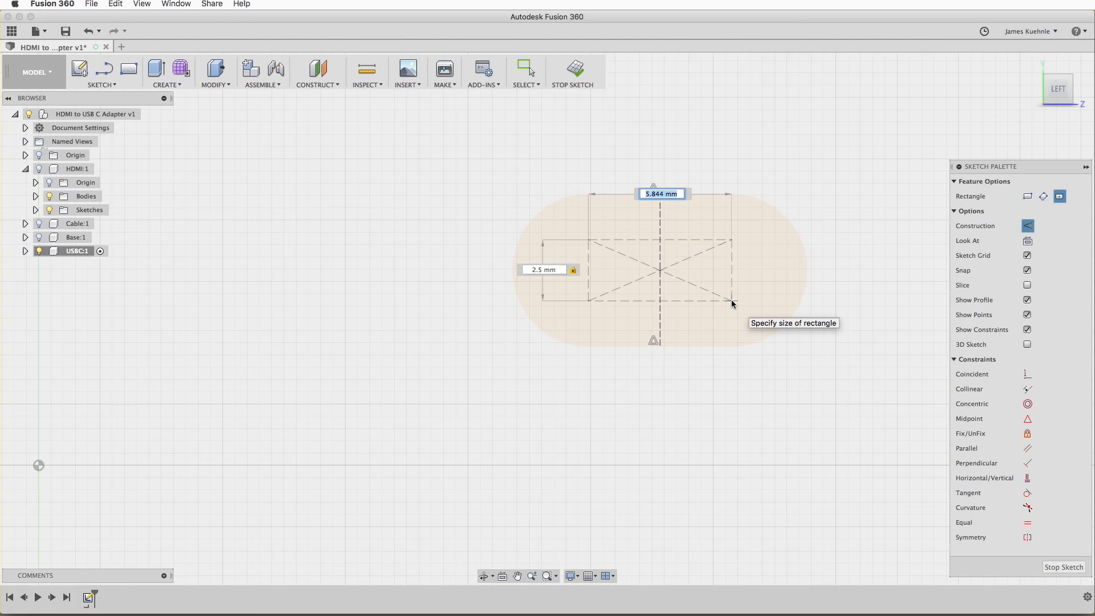
type("8.24")
key("Return")
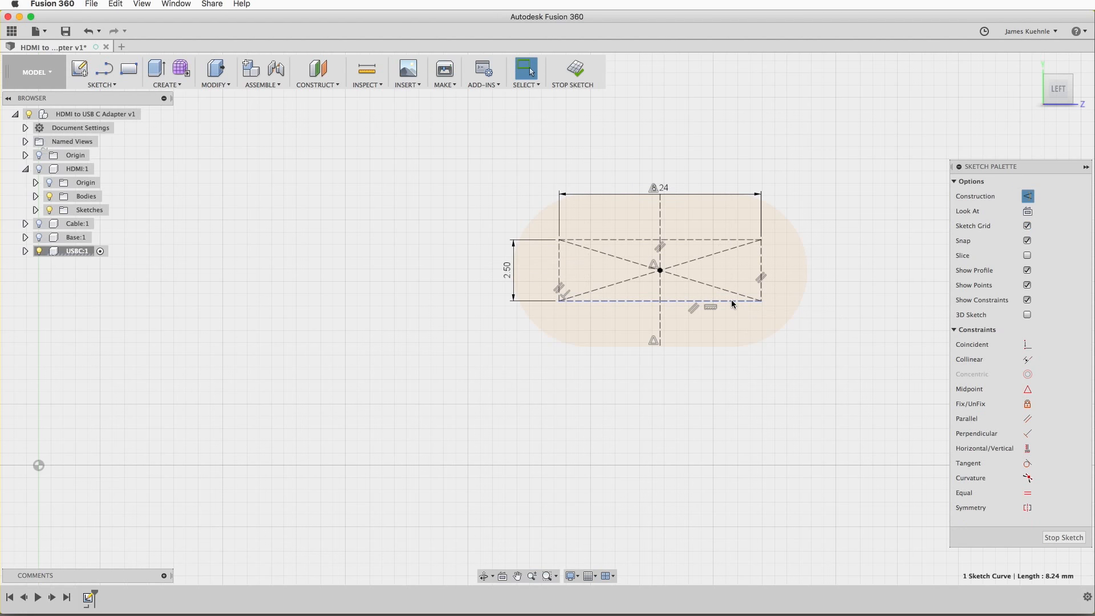
Convert the rectangle's outline to normal lines and delete its diagonal construction lines.
double_click(731, 299)
left_click(1028, 196)
left_click(618, 257)
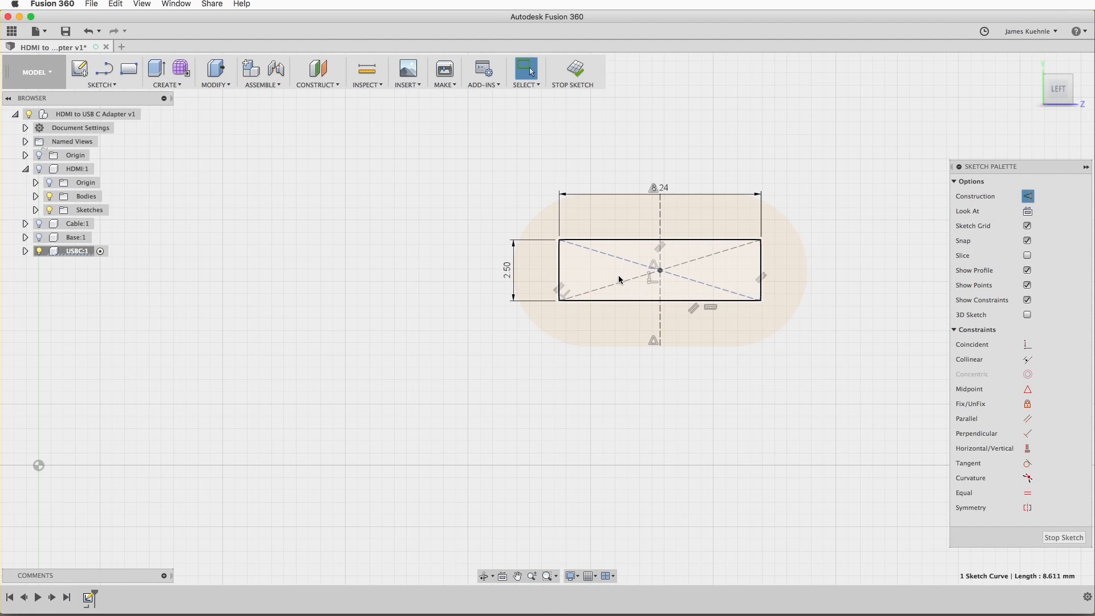
left_click(618, 282, "shift")
key("Delete")
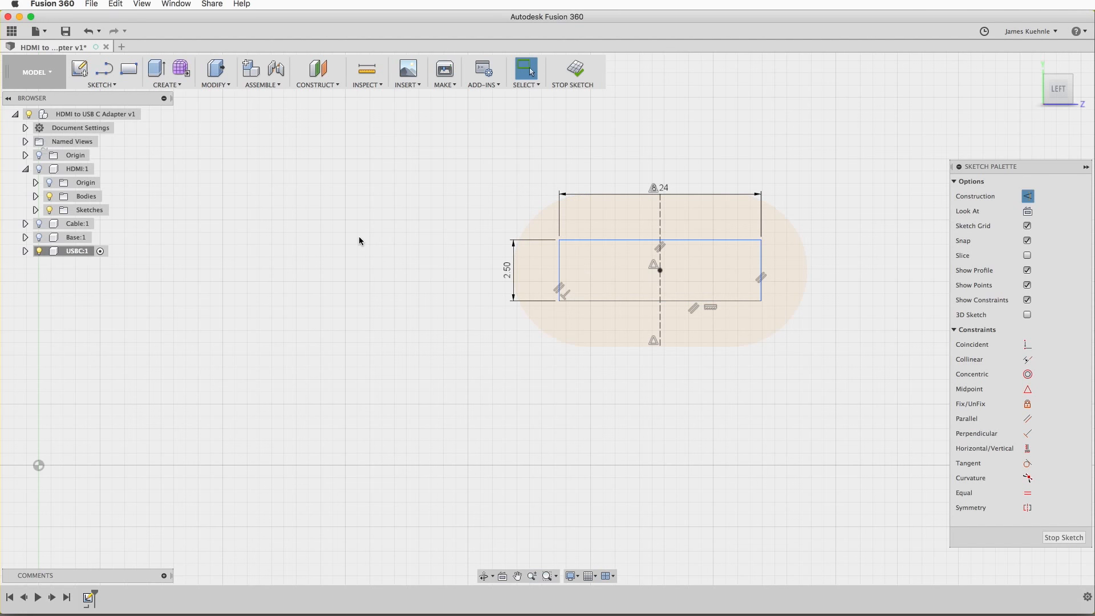
Fillet the rectangle's two left corners with a 1.25 mm radius each.
left_click(102, 84)
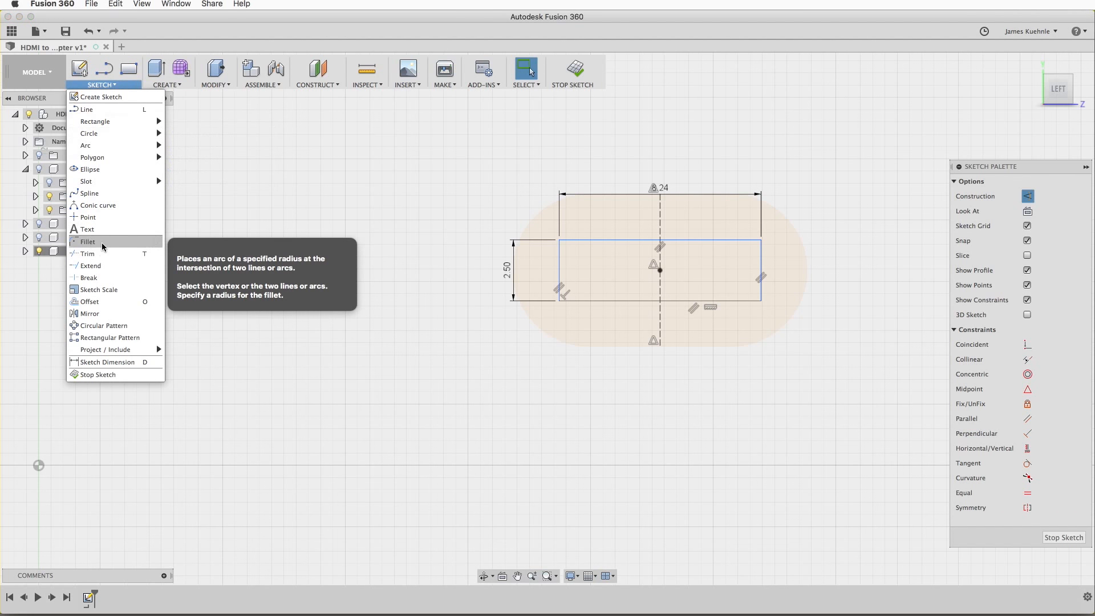
left_click(88, 242)
left_click(561, 261)
type("1")
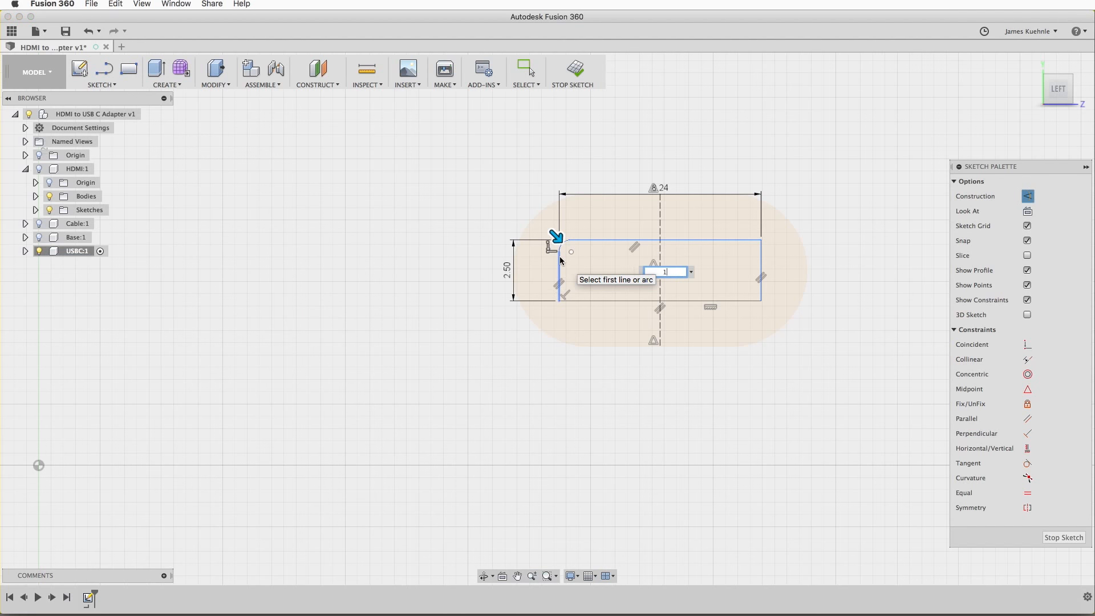
type(".25")
key("Return")
left_click(581, 300)
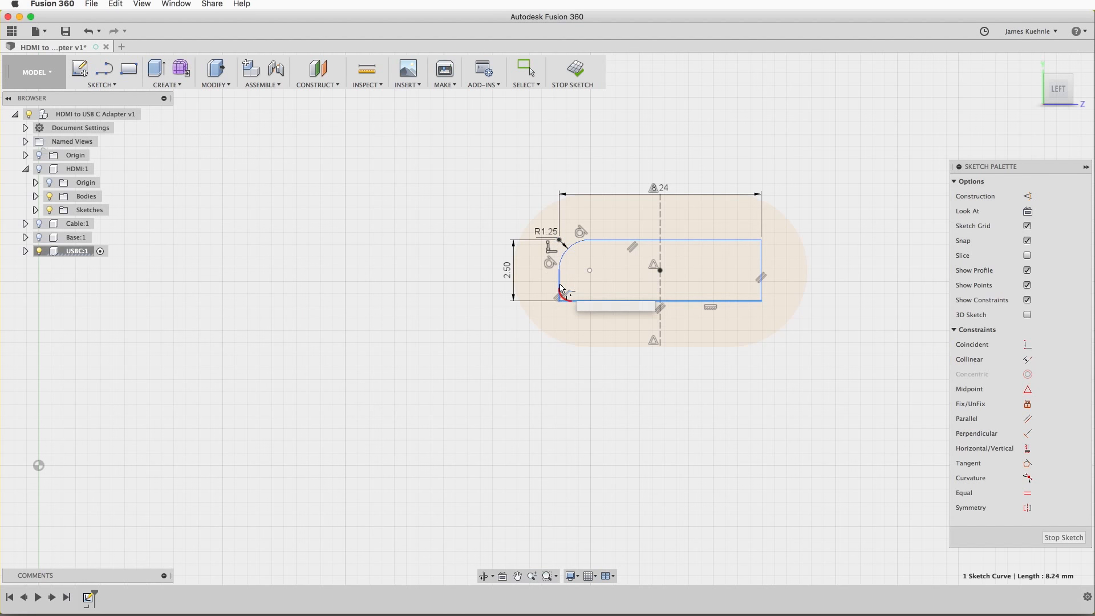
left_click(560, 283)
type("1.25")
key("Return")
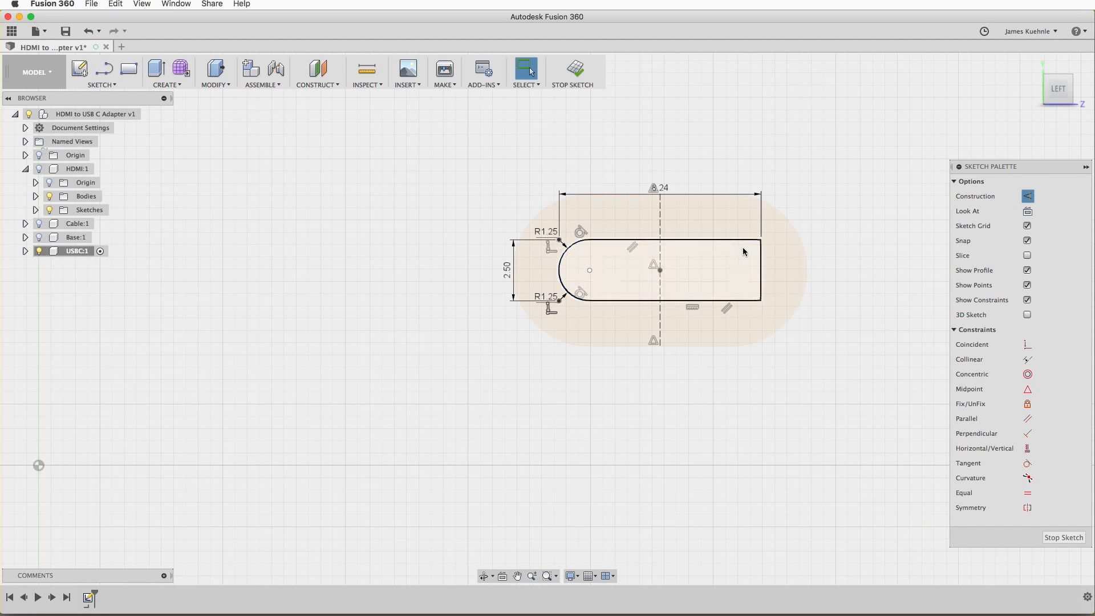
Fillet the rectangle's two right corners with a 1.25 mm radius each, completing the slot-shaped outline.
left_click(117, 82)
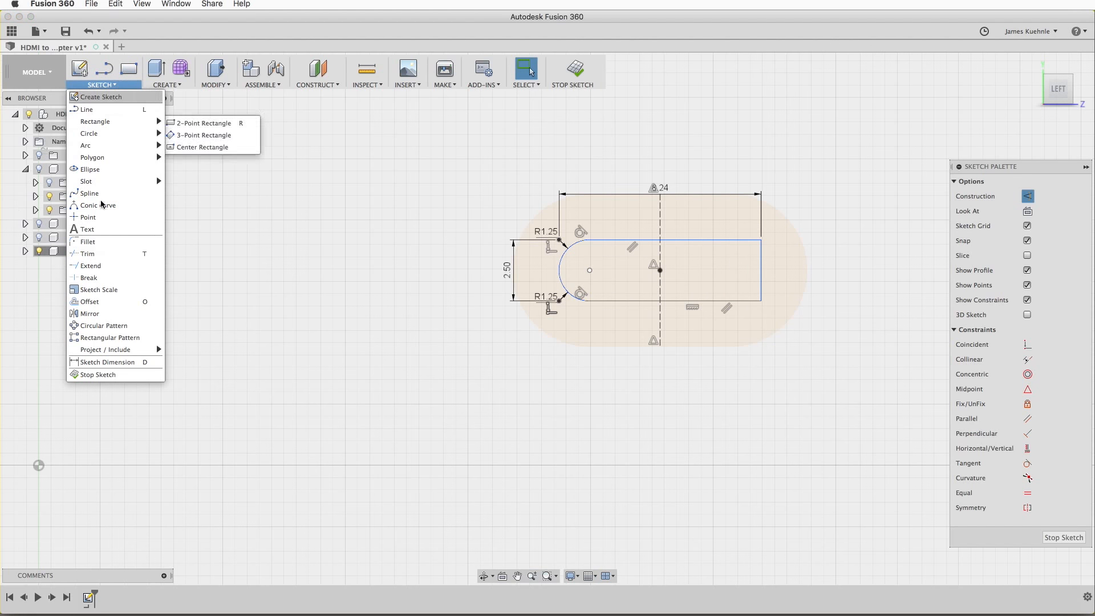
left_click(101, 242)
left_click(733, 240)
left_click(761, 264)
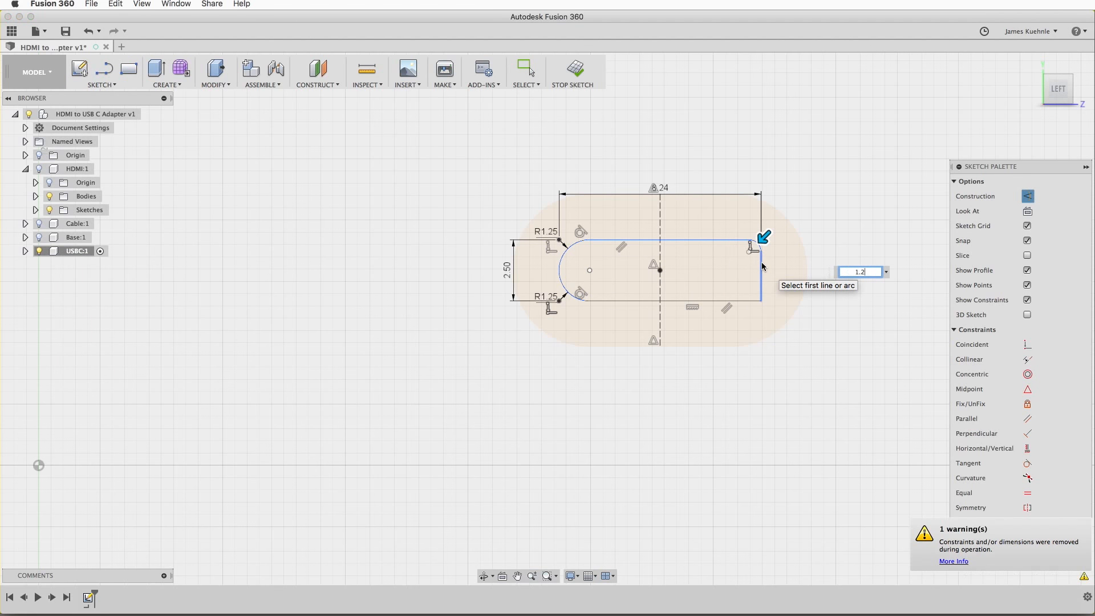
type("1.25")
key("Return")
left_click(117, 83)
left_click(101, 242)
left_click(735, 301)
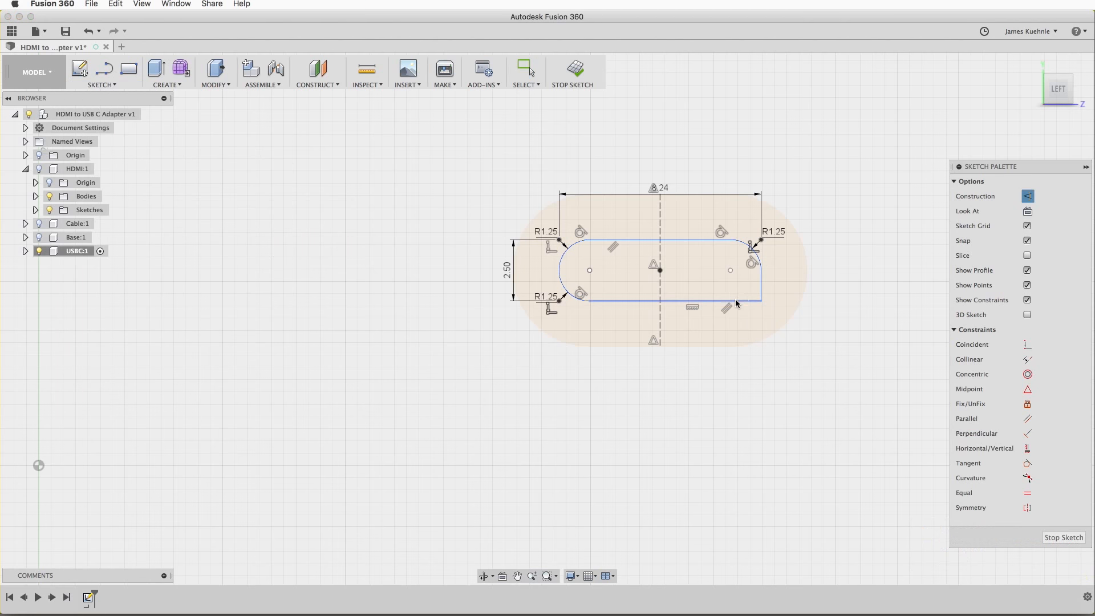
left_click(761, 282)
type("1.25")
key("Return")
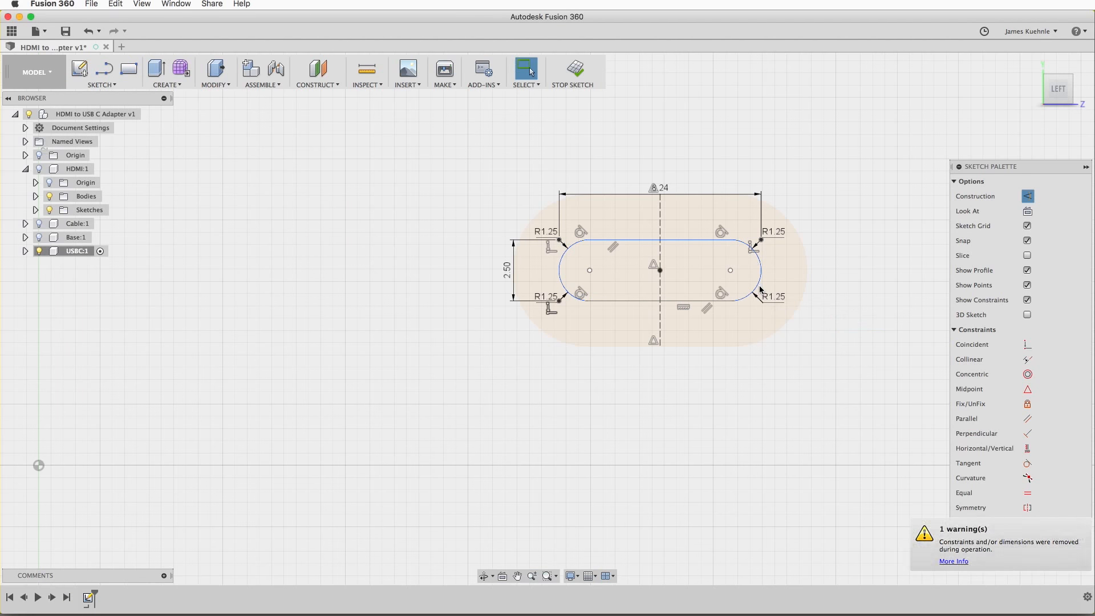
Extrude the inner slot-shaped profile 7 mm as a new body.
key("e")
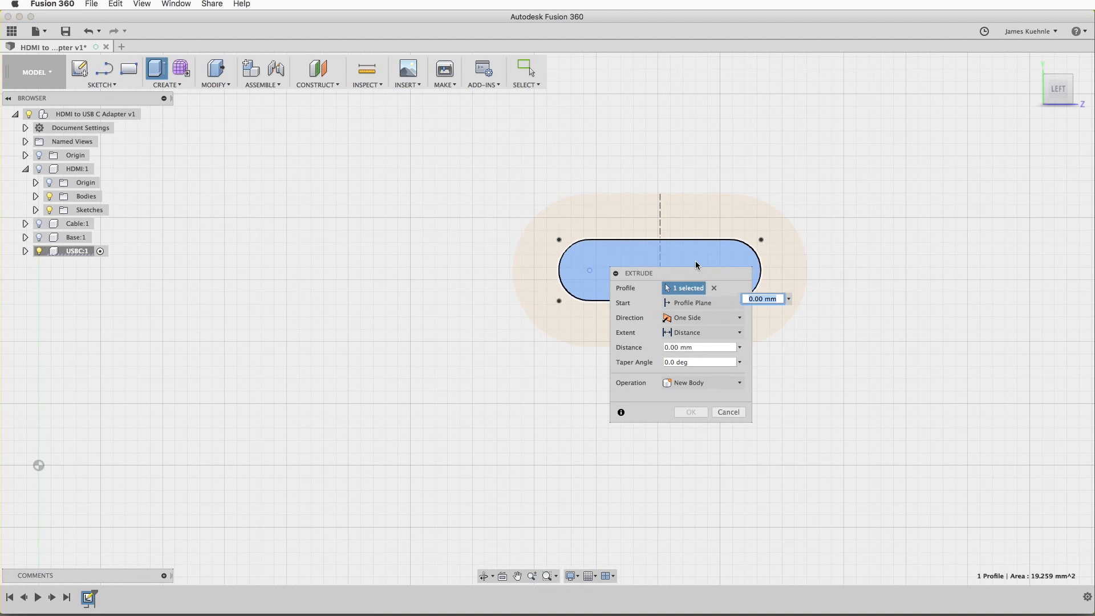
type("7")
key("Return")
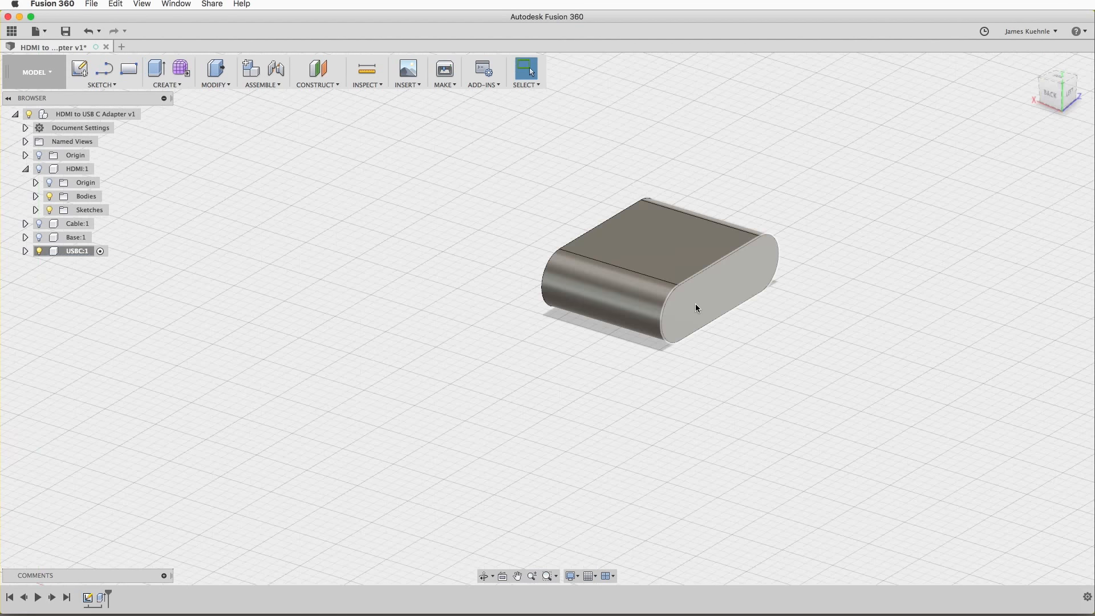
Shell the USB C connector body open at its outer end face with an inside thickness of 0.25 mm.
left_click(226, 85)
left_click(240, 158)
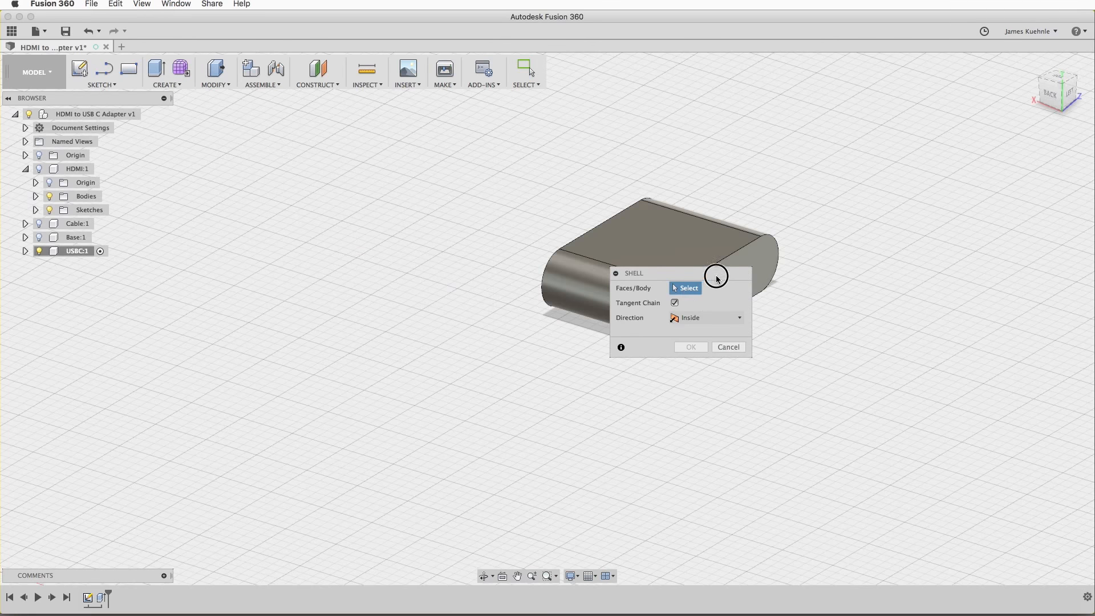
left_click_drag(716, 278, 433, 403)
left_click(725, 303)
type(".")
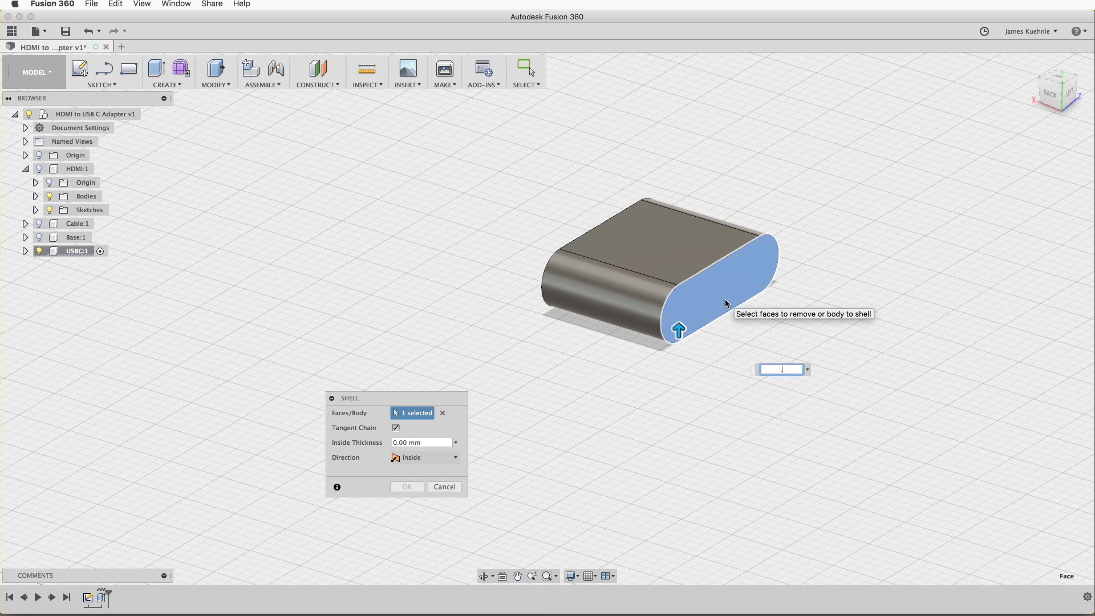
type("25")
key("Return")
Show the Base, Cable and HDMI components, return to the home view and activate the top-level adapter assembly.
left_click(41, 238)
left_click(40, 225)
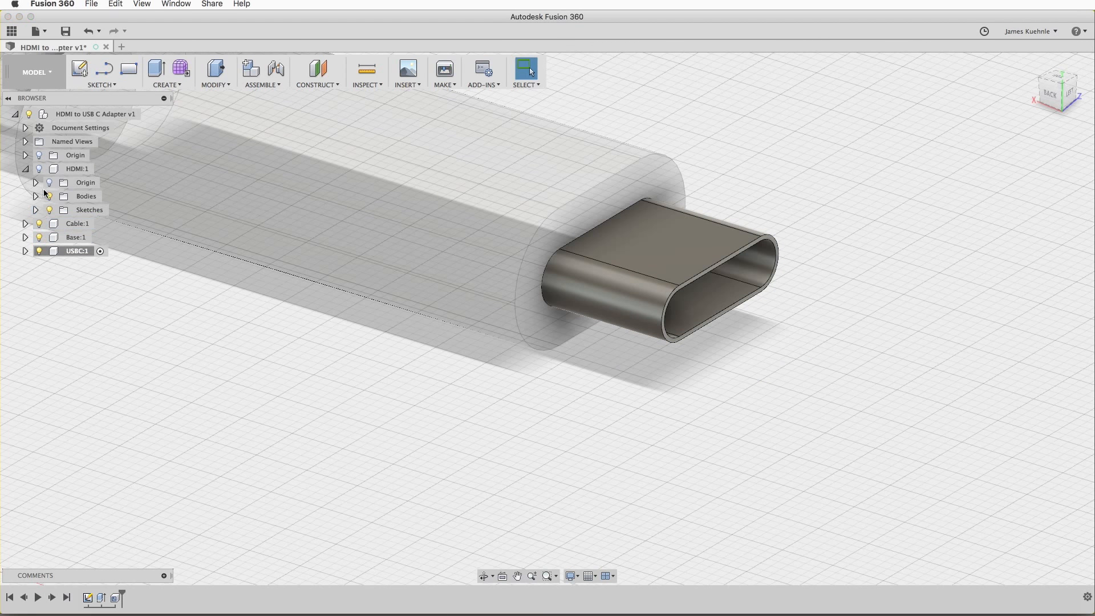
left_click(39, 169)
key("shift+F5")
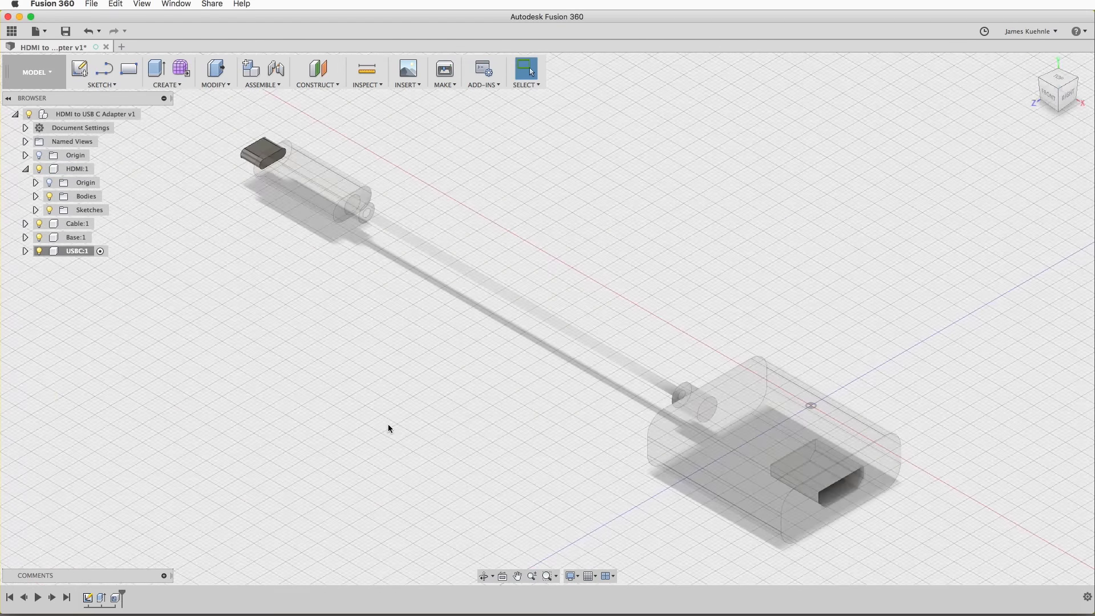
left_click(151, 114)
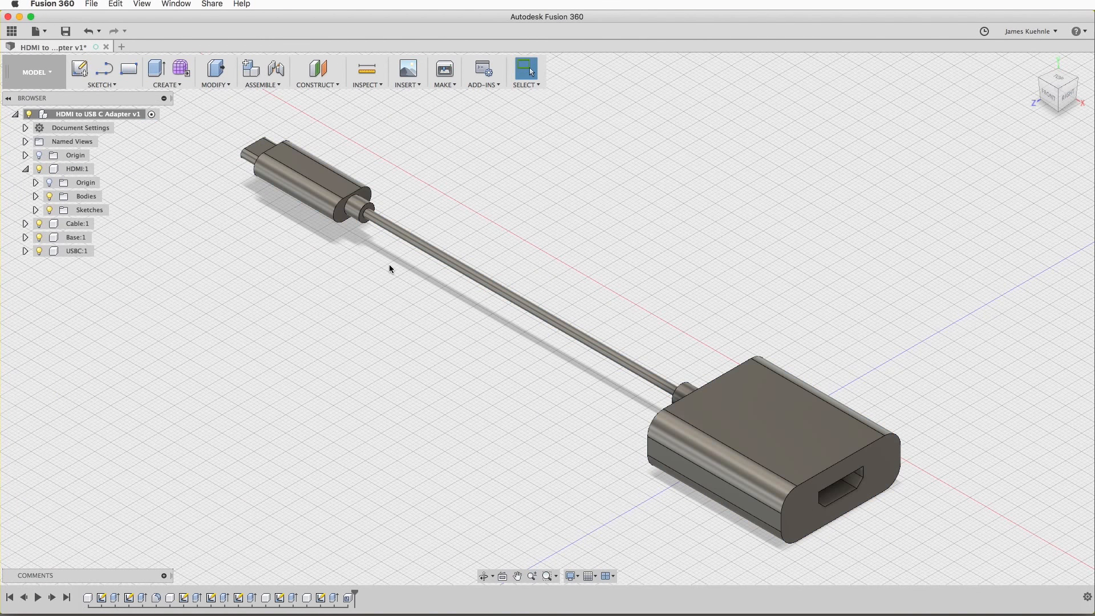
Test whether the HDMI housing moves independently of the cable, and revert its position.
scroll(388, 264, "up", 2)
middle_click_drag(389, 264, 503, 256, "shift")
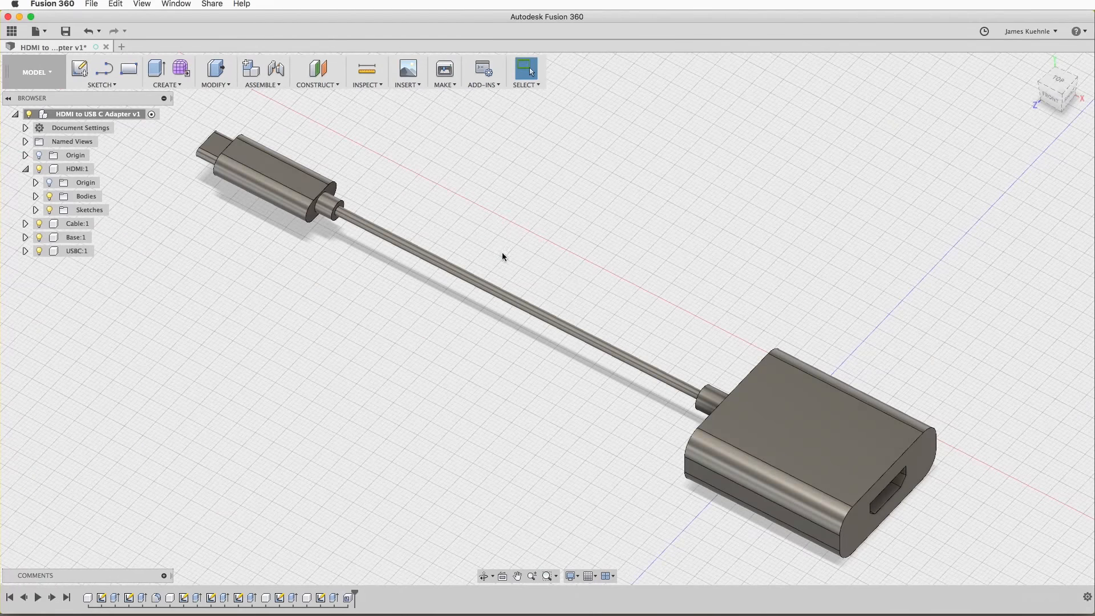
left_click_drag(767, 469, 838, 289)
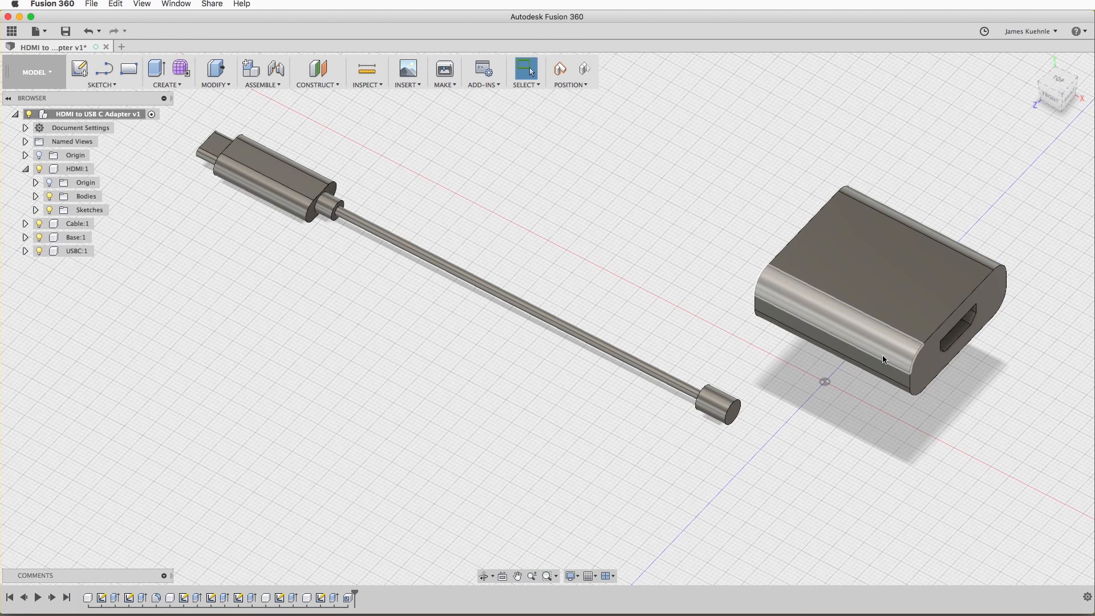
left_click(587, 67)
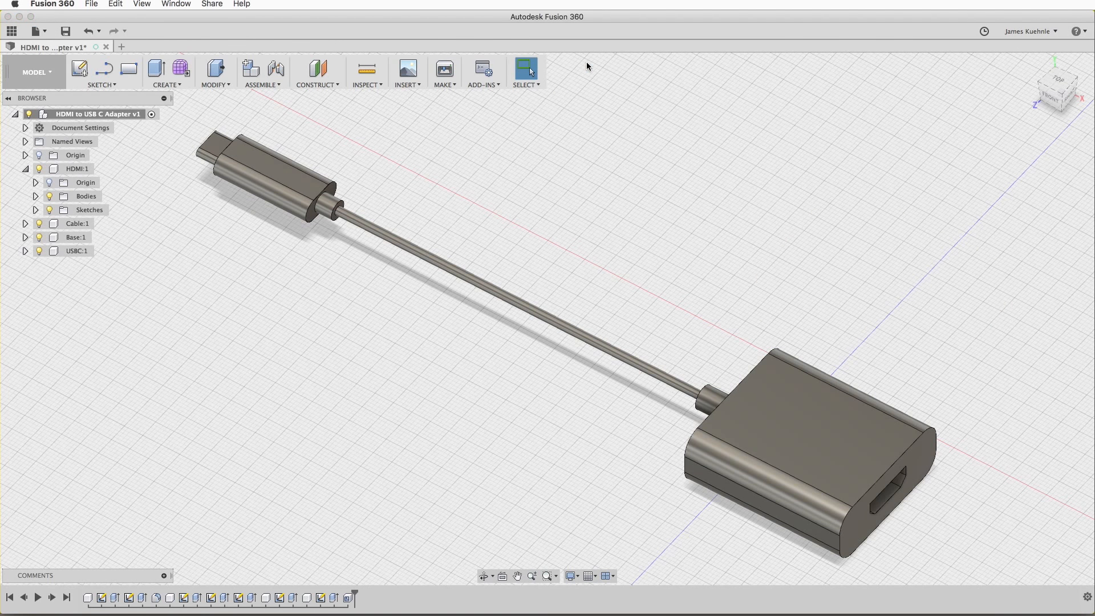
Join the USBC component to the Base with a rigid as-built joint.
left_click(276, 87)
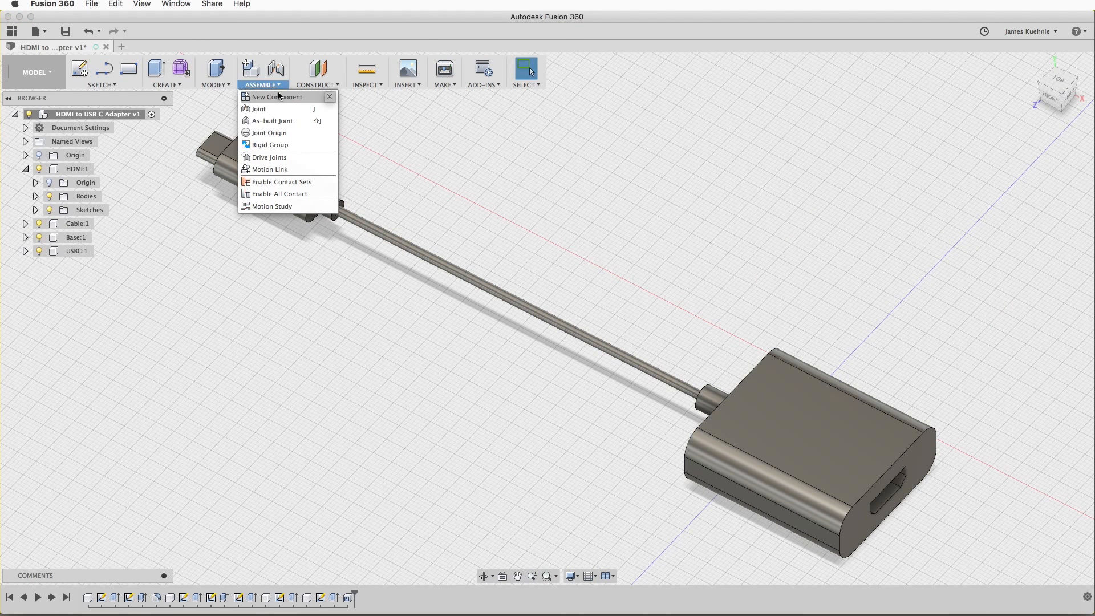
left_click(272, 121)
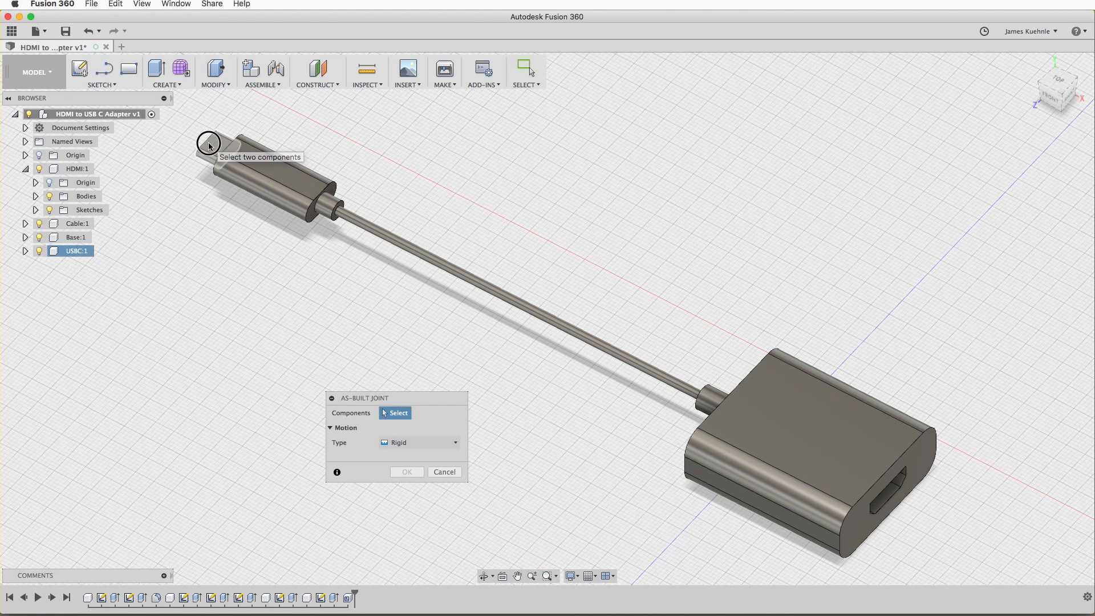
left_click(209, 143)
left_click(250, 164)
Add rigid as-built joints between Base and Cable and between Cable and HDMI, and move the HDMI housing to test the joined assembly.
left_click(262, 84)
left_click(272, 121)
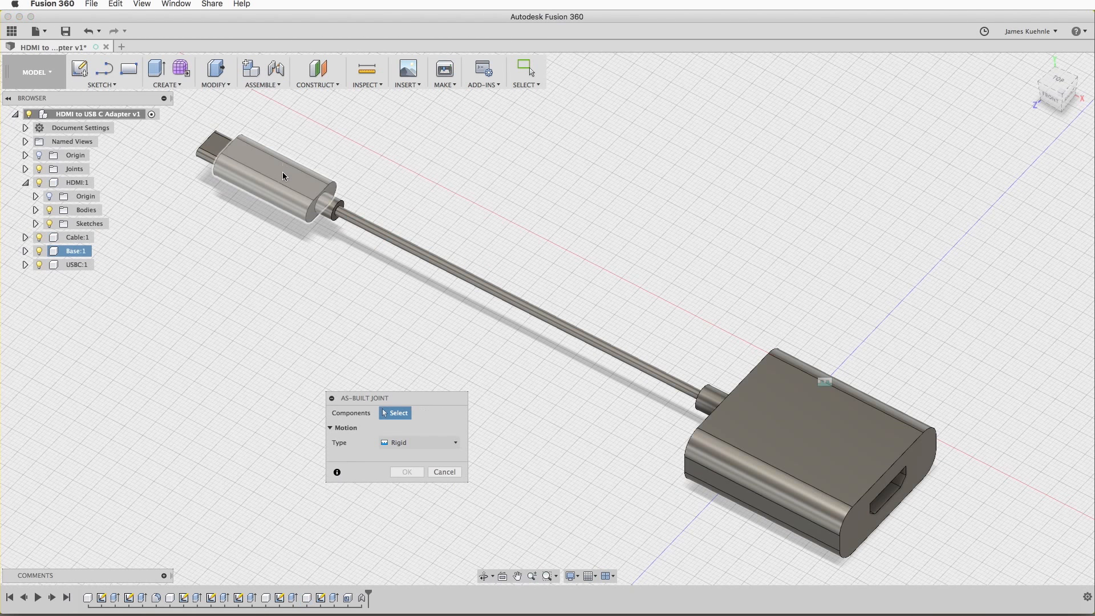
left_click(282, 174)
left_click(263, 85)
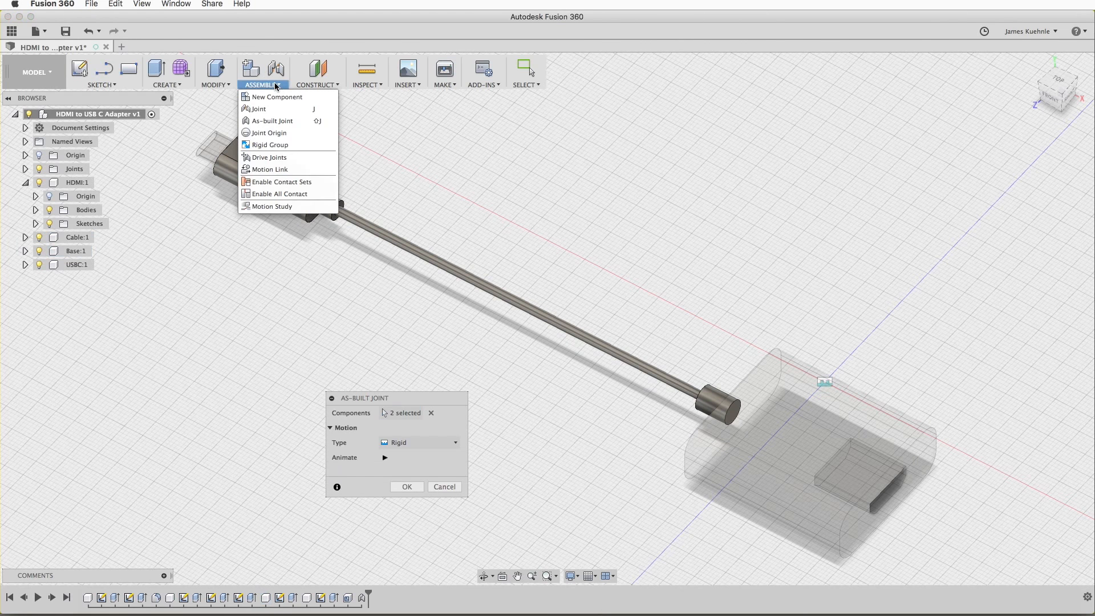
left_click(274, 121)
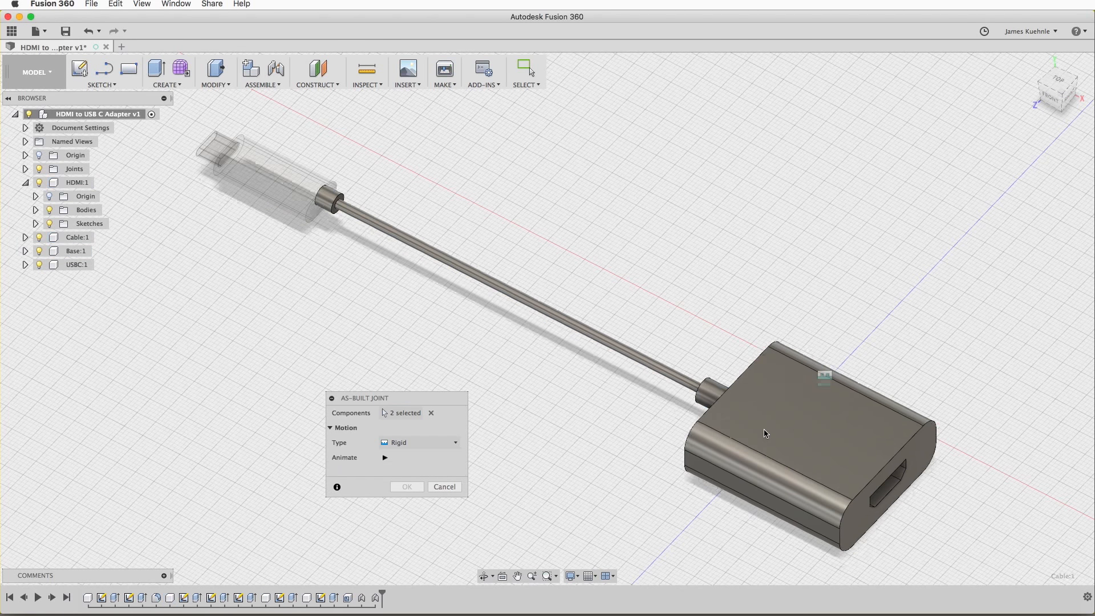
key("Return")
middle_click_drag(772, 454, 866, 481)
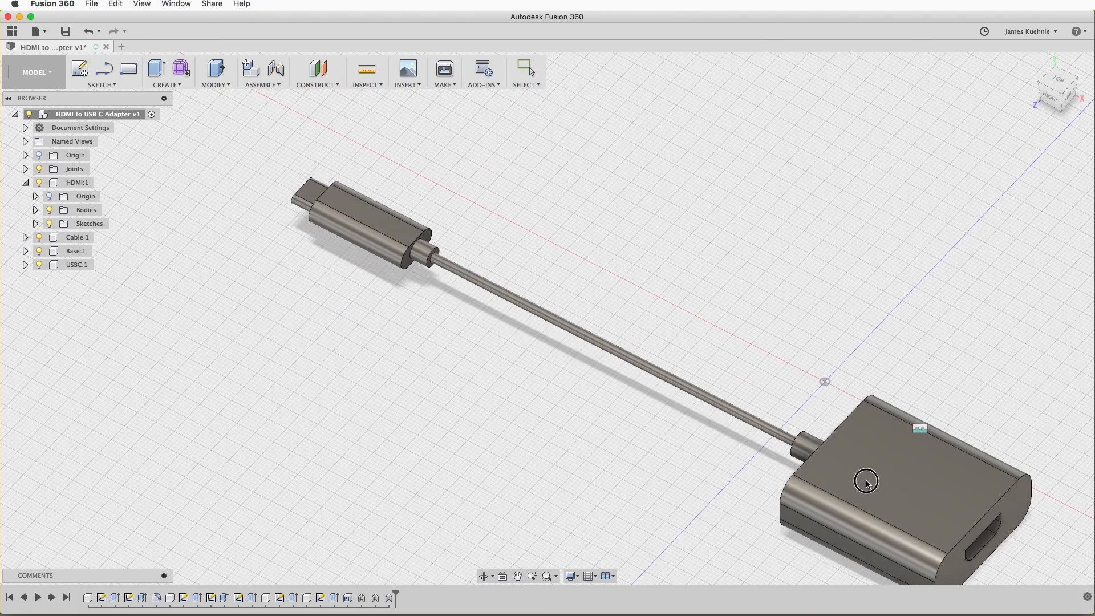
Move the whole joined adapter to test its rigid joints, and switch to the Render workspace.
left_click_drag(866, 481, 788, 431)
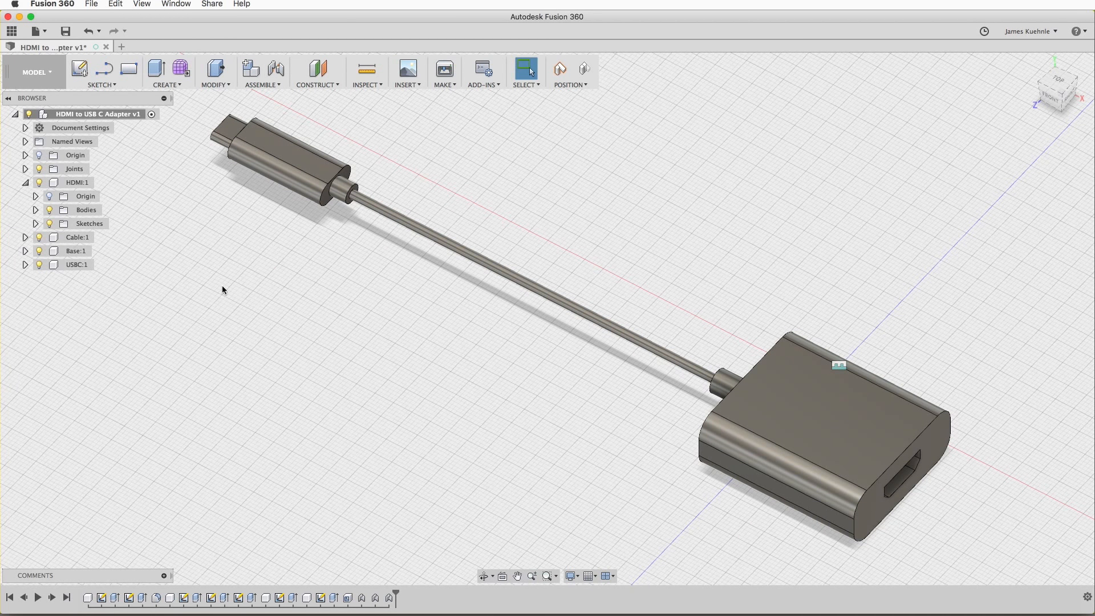
left_click(36, 71)
left_click(23, 158)
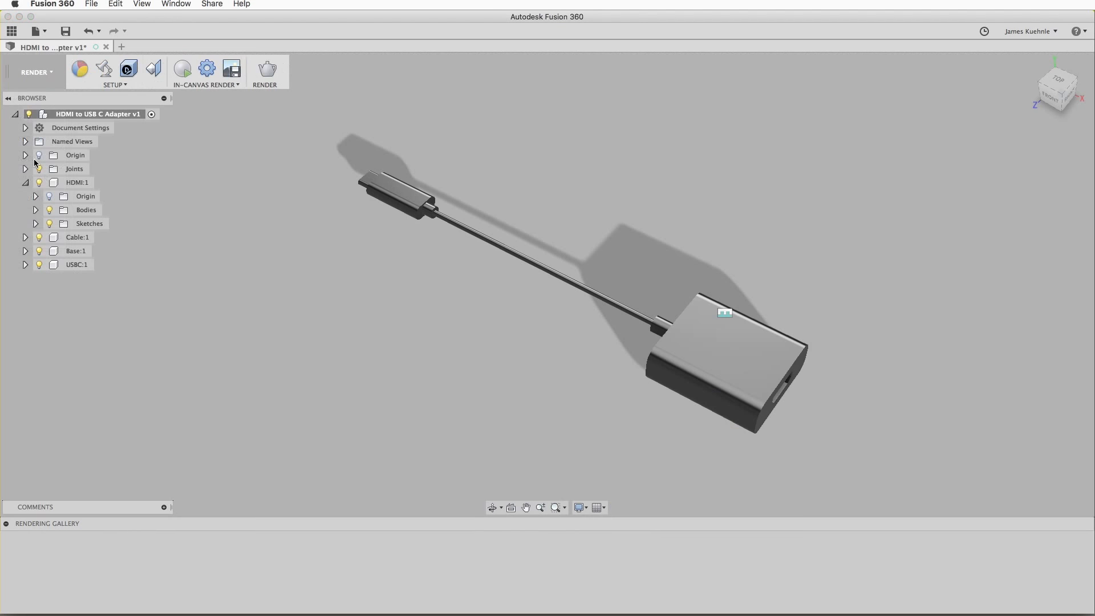
Apply the Gold - Polished appearance to the USBC connector tip.
left_click(80, 69)
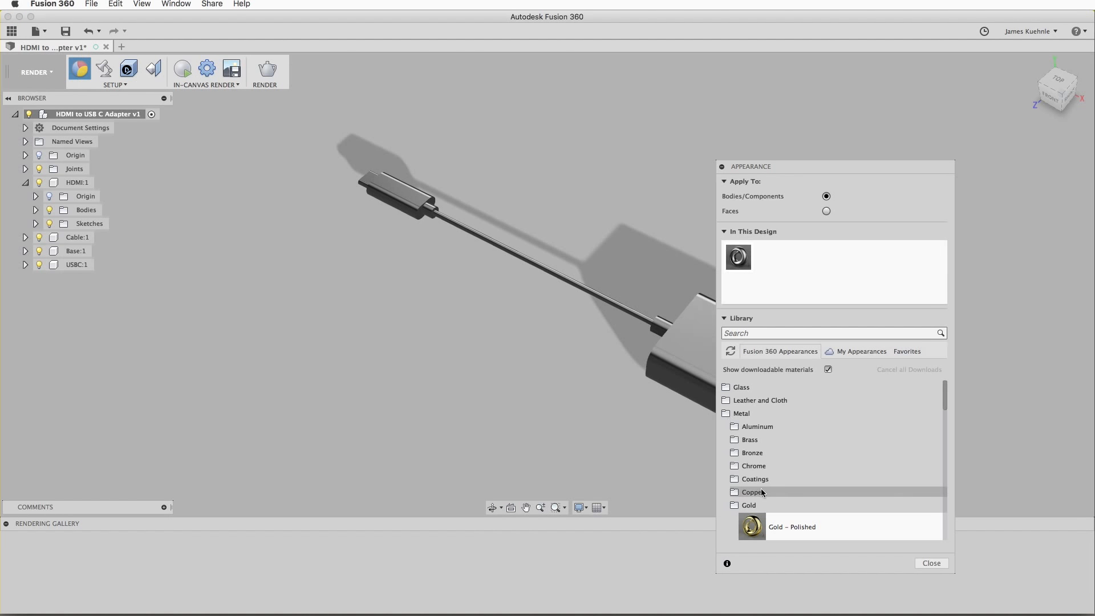
left_click_drag(752, 526, 368, 177)
Apply the Plastic - Glossy (White) appearance to the large HDMI housing and to the Base housing behind the USB-C tip.
left_click(741, 414)
scroll(744, 415, "down", 3)
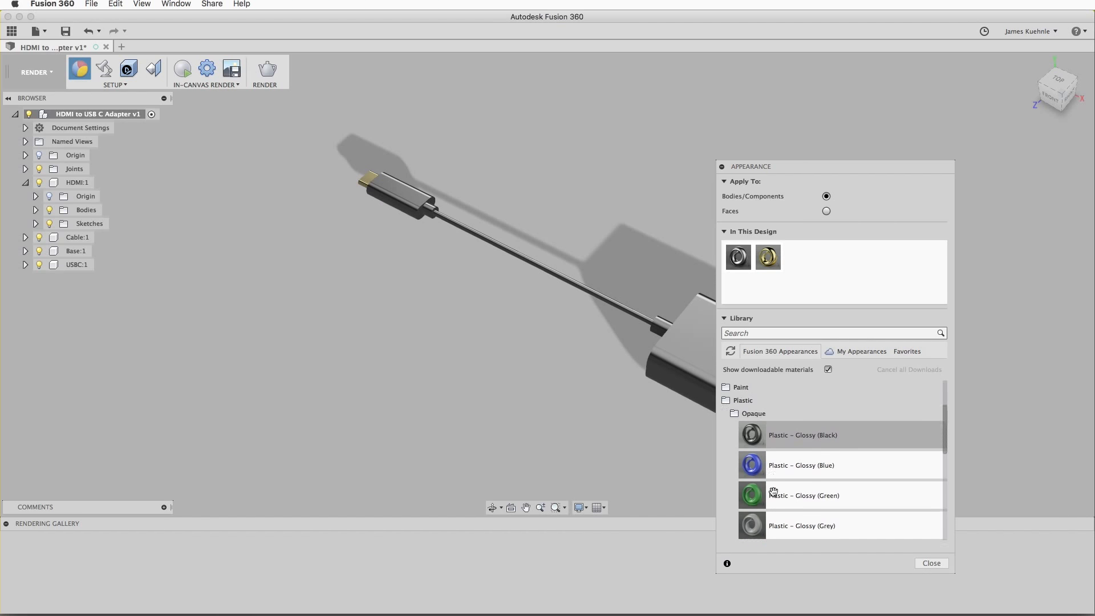
left_click_drag(792, 427, 690, 376)
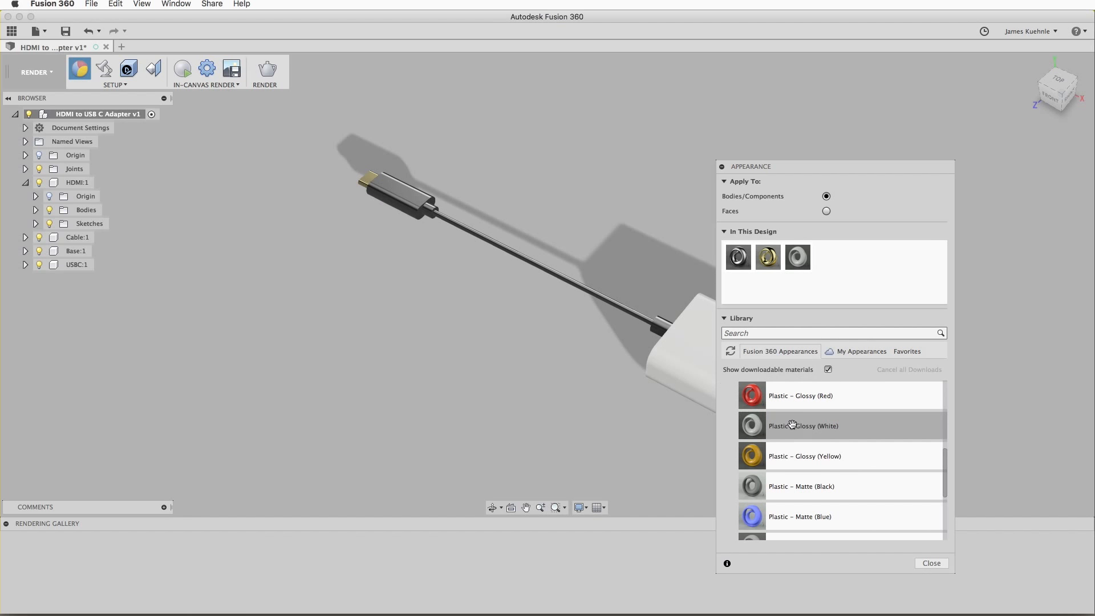
left_click_drag(792, 424, 393, 192)
Apply the Plastic - Matte (White) appearance to the Cable between the two housings.
scroll(843, 470, "down", 3)
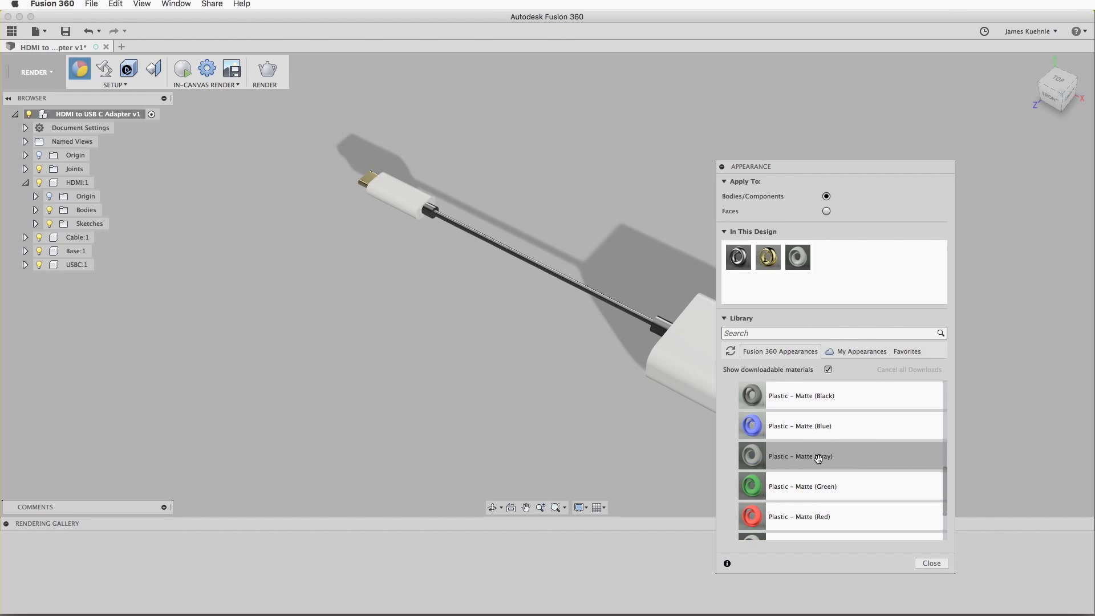
scroll(818, 458, "down", 3)
left_click_drag(777, 456, 545, 269)
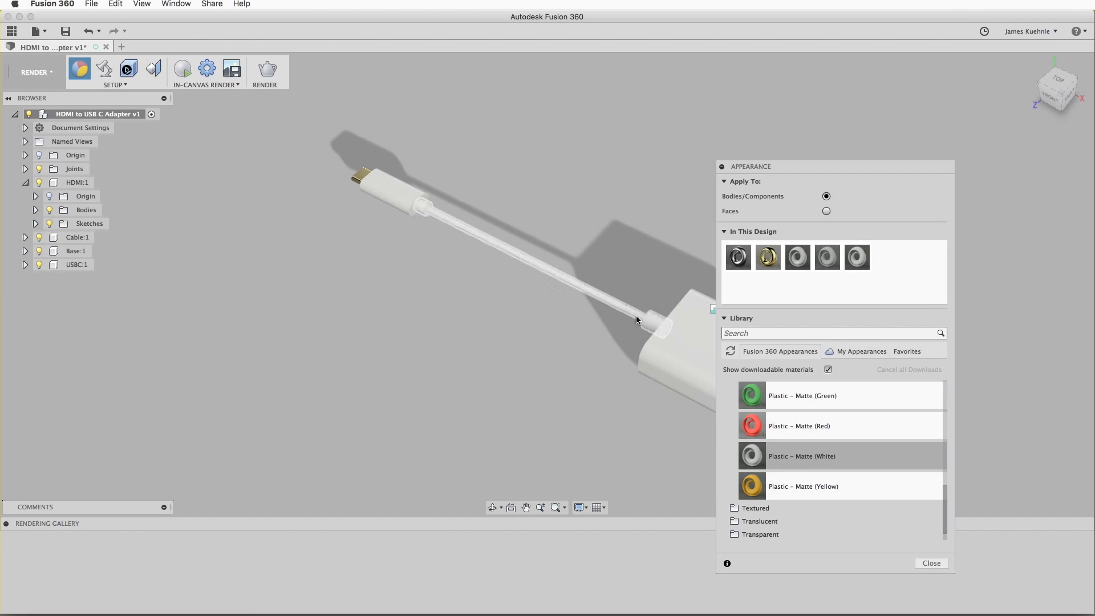
Minimize the Appearance dialog and hide the assembly's joints.
left_click(722, 167)
left_click(39, 169)
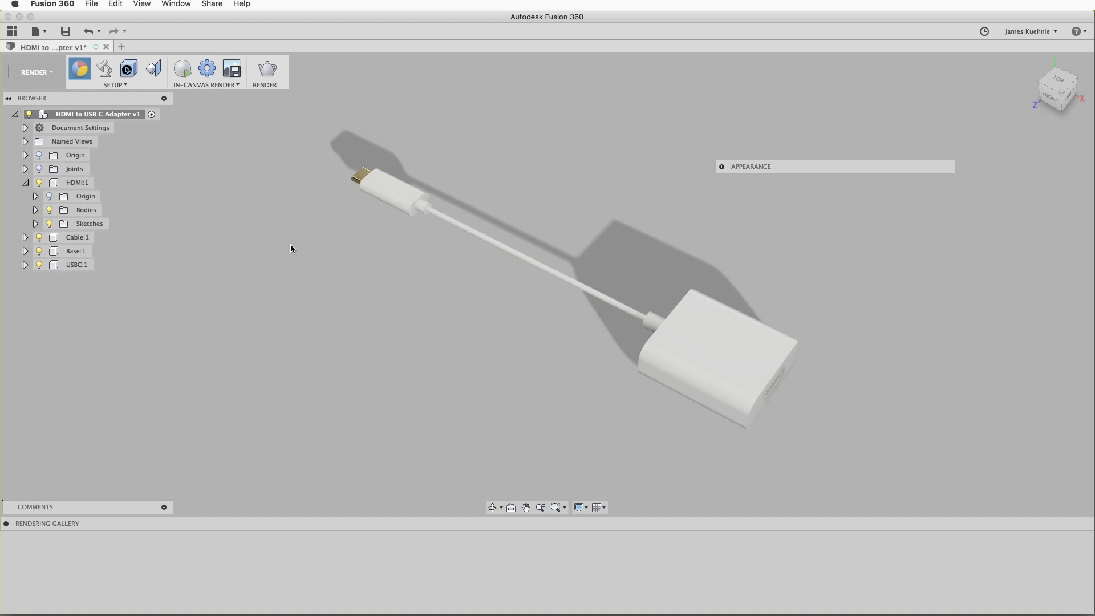
Orient the adapter with its gold USB-C tip toward the viewer and open the render settings.
left_click(491, 508)
left_click_drag(445, 451, 490, 419)
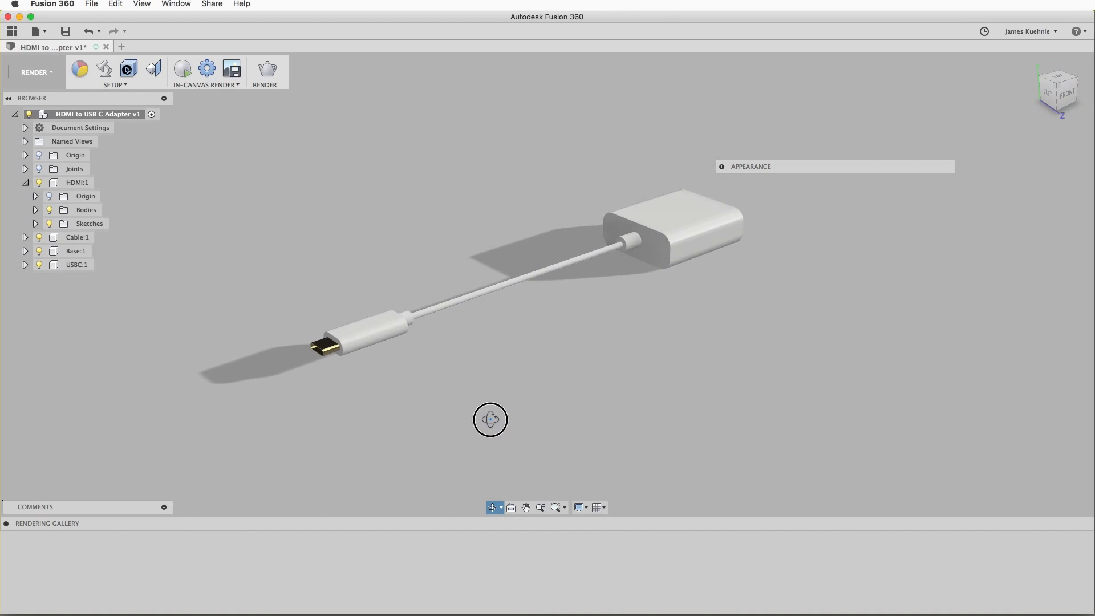
left_click(268, 69)
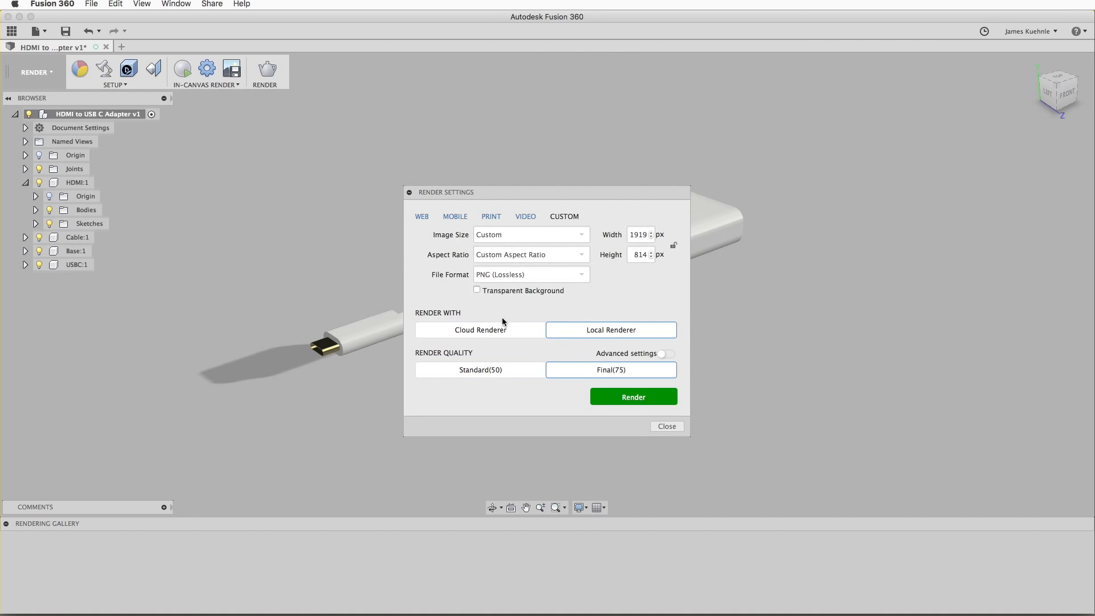